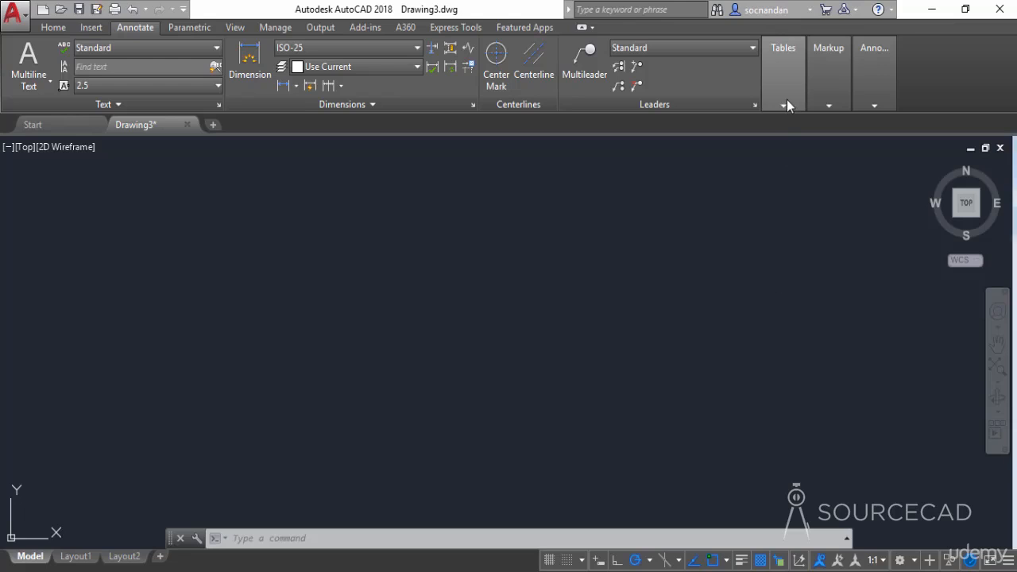
Set up a new empty table in the Standard style with 3 columns and 7 data rows.
click(786, 101)
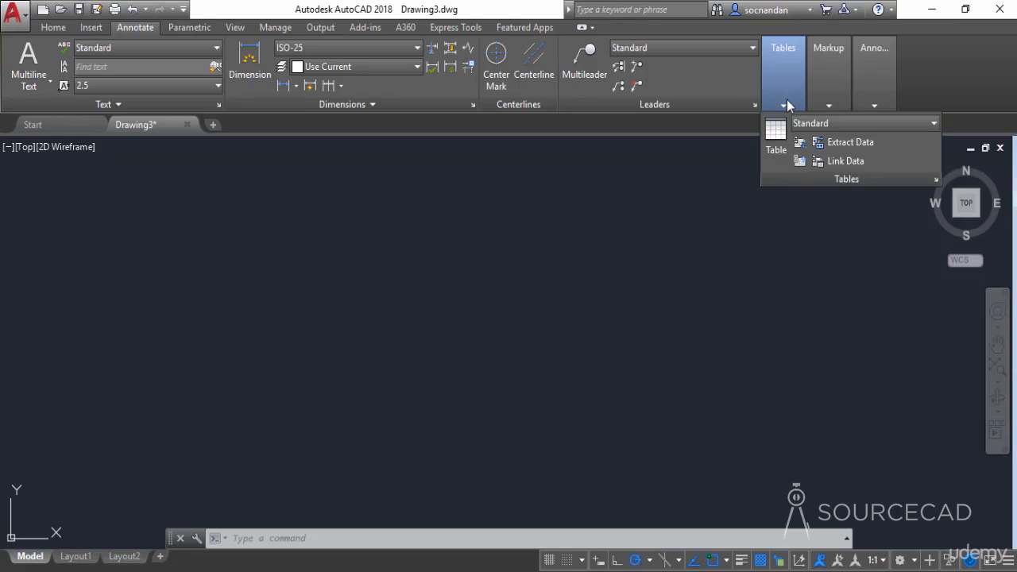
click(779, 143)
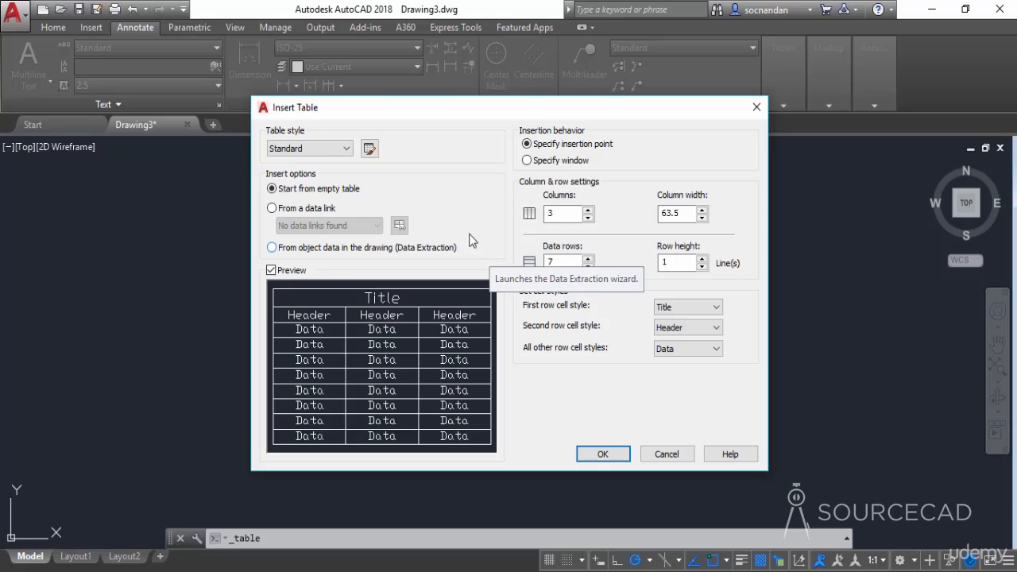
click(339, 151)
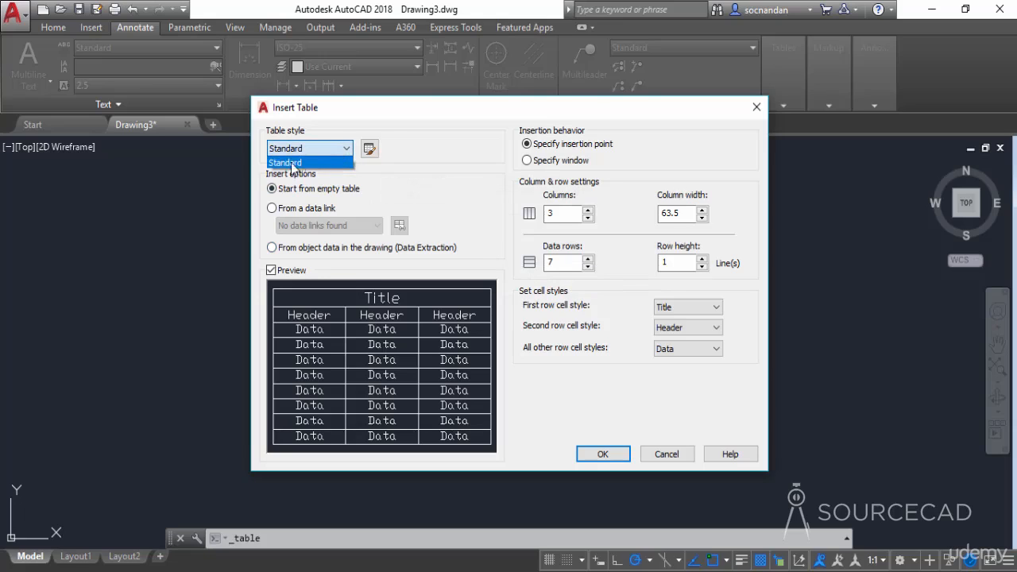
click(331, 151)
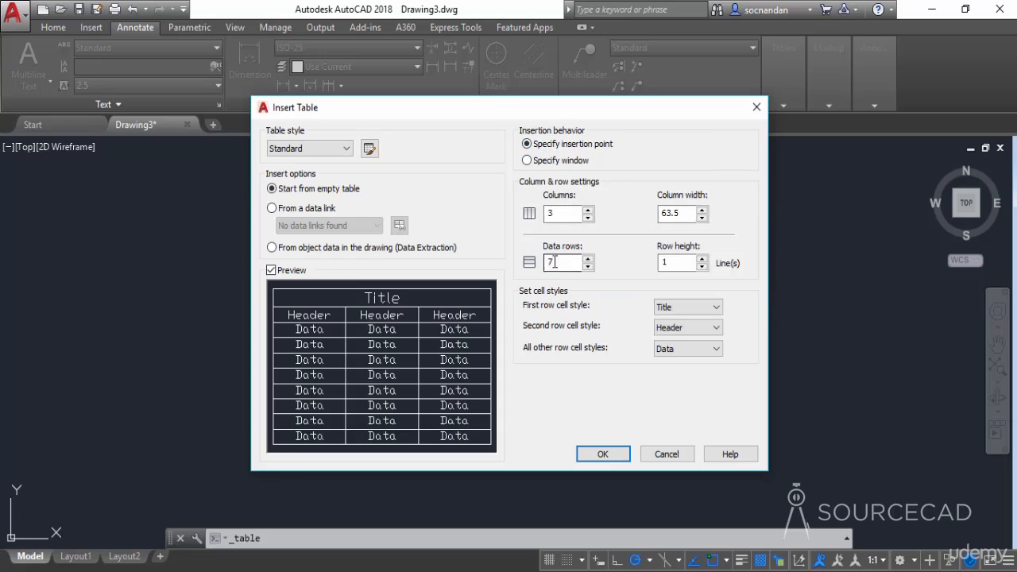
click(679, 261)
drag(562, 213, 543, 213)
text(3)
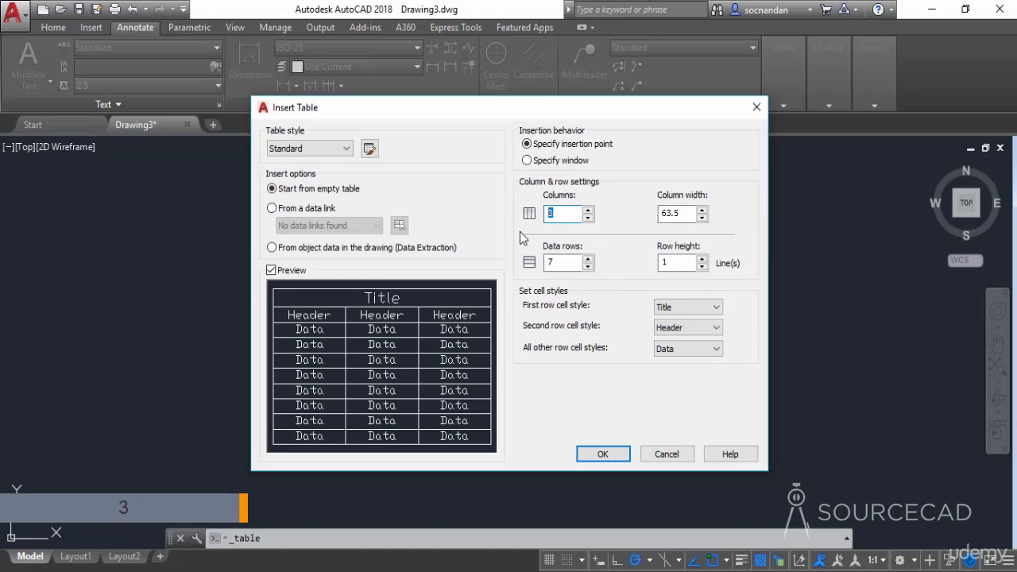
double_click(560, 262)
text(7)
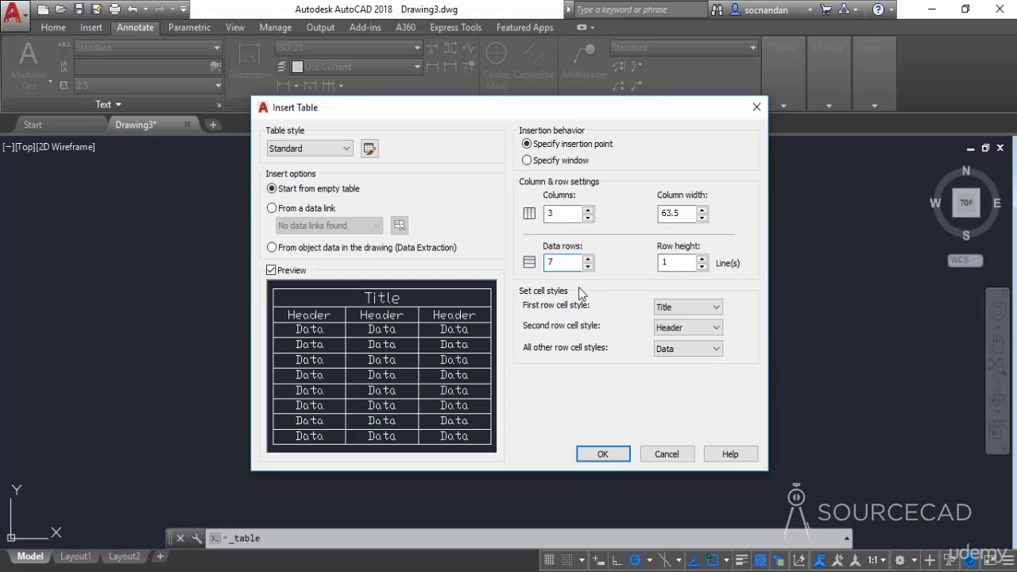
Place the table in the drawing area by an insertion point and leave its cells empty.
click(610, 457)
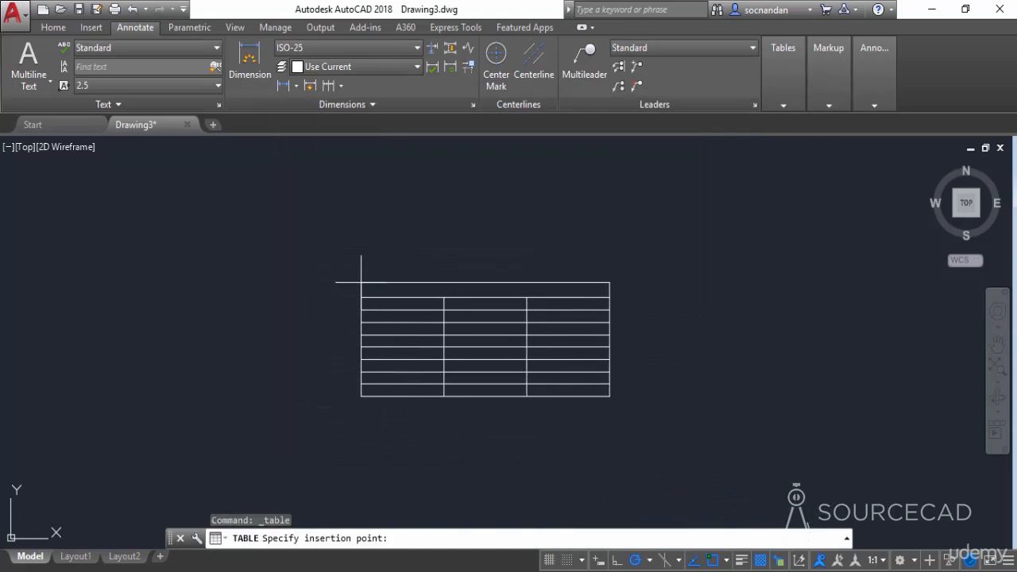
click(353, 270)
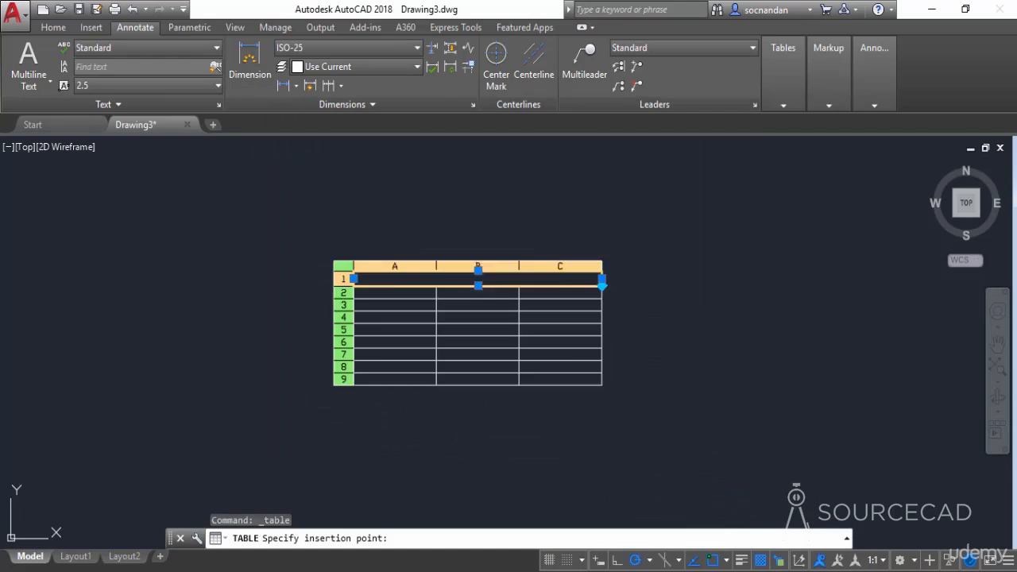
click(642, 316)
scroll(642, 316, up, 2)
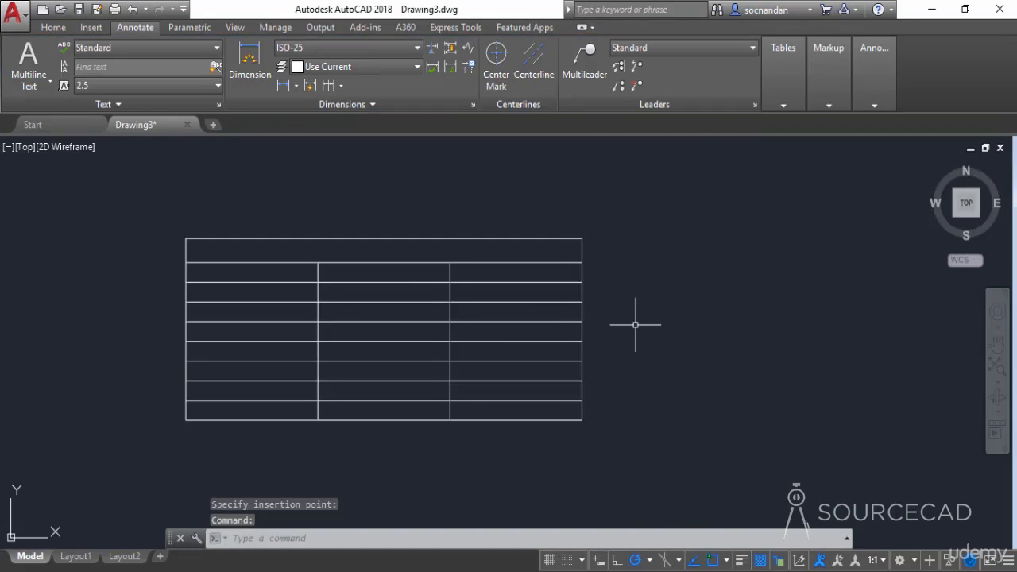
middle_drag(642, 316, 754, 335)
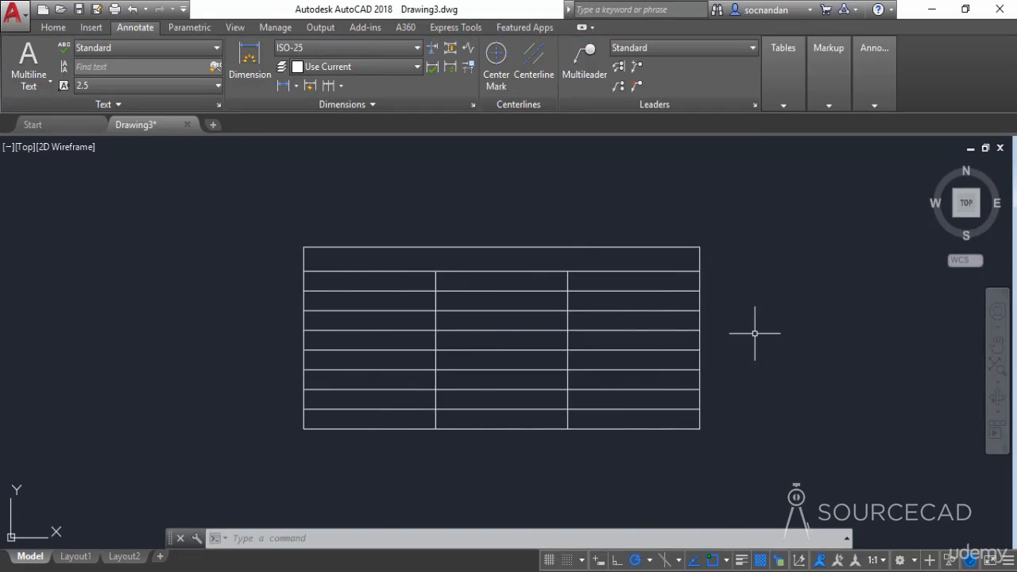
Set up a second table with the Specify window insertion behavior, fixing 3 columns and 7 data rows.
scroll(755, 333, down, 2)
middle_drag(813, 334, 493, 333)
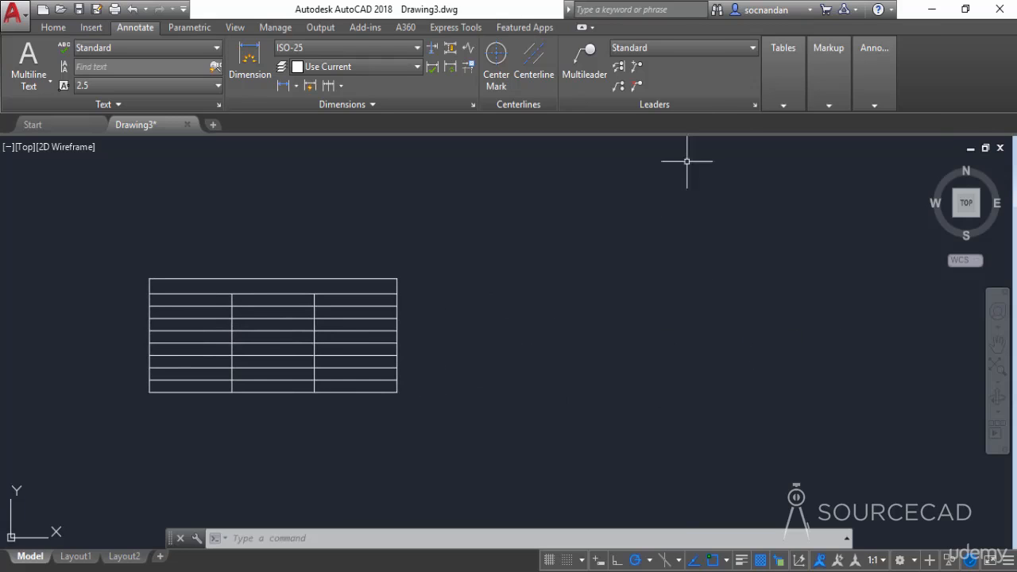
mouse_move(779, 94)
click(771, 149)
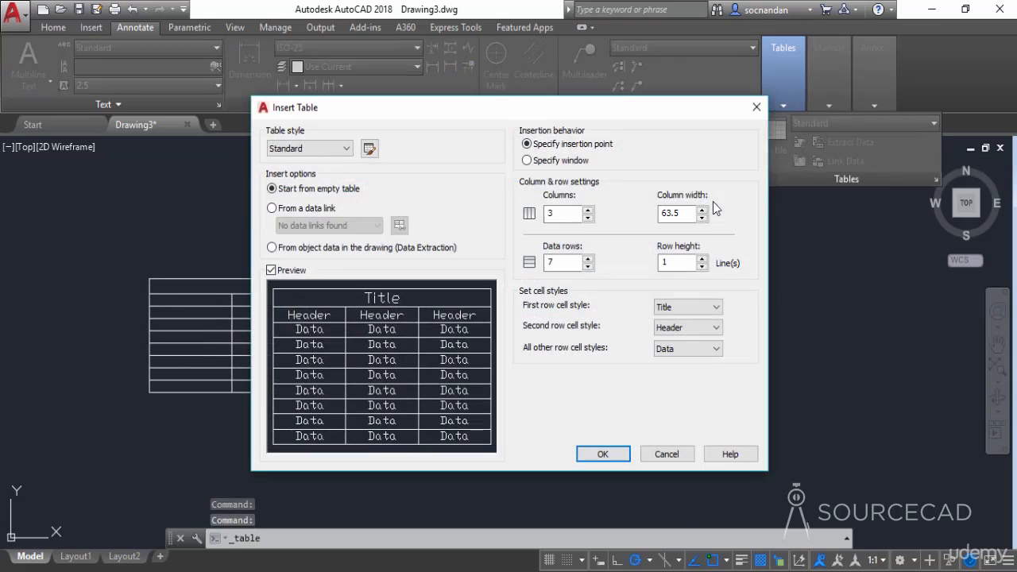
click(555, 162)
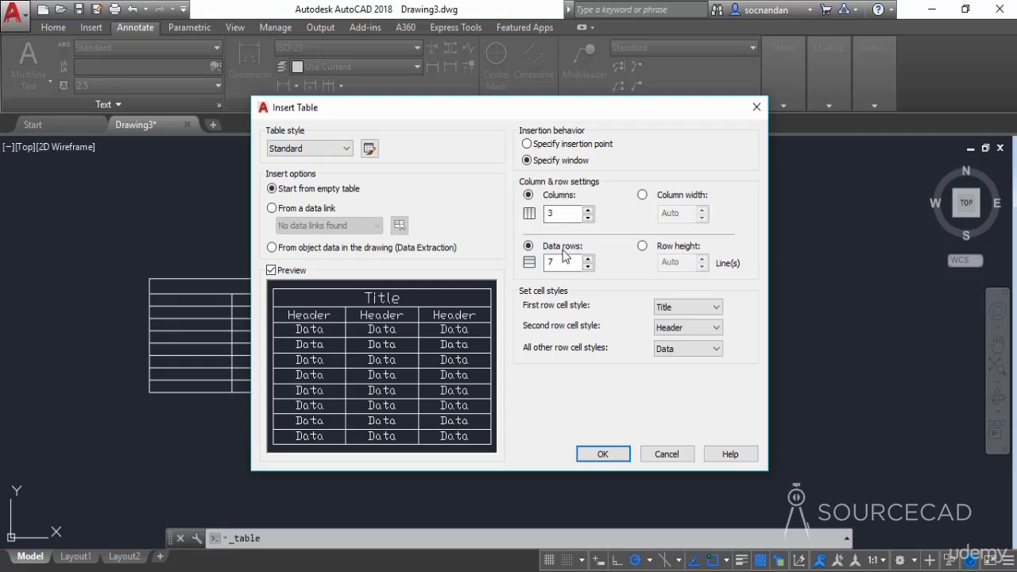
click(642, 247)
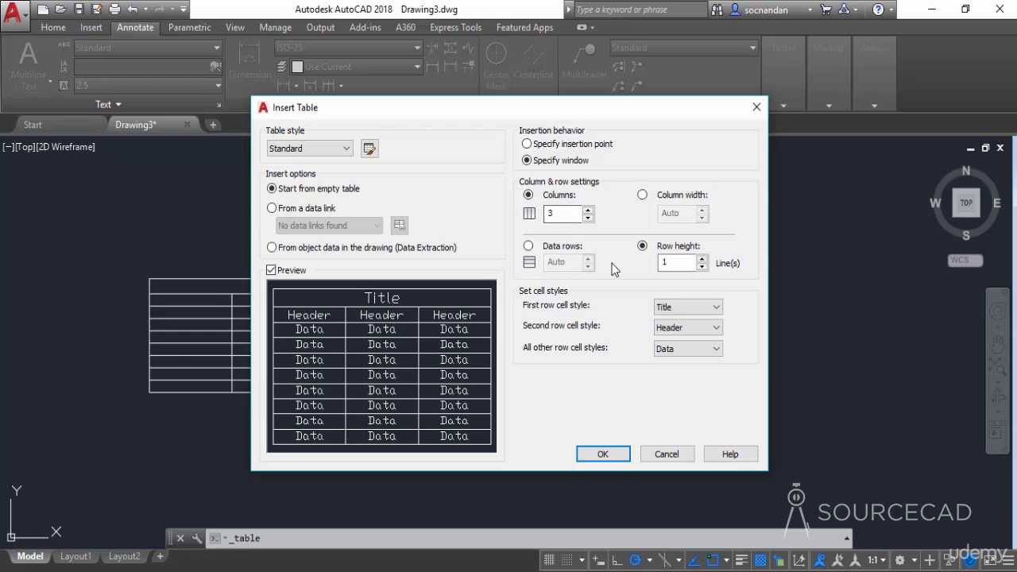
click(538, 247)
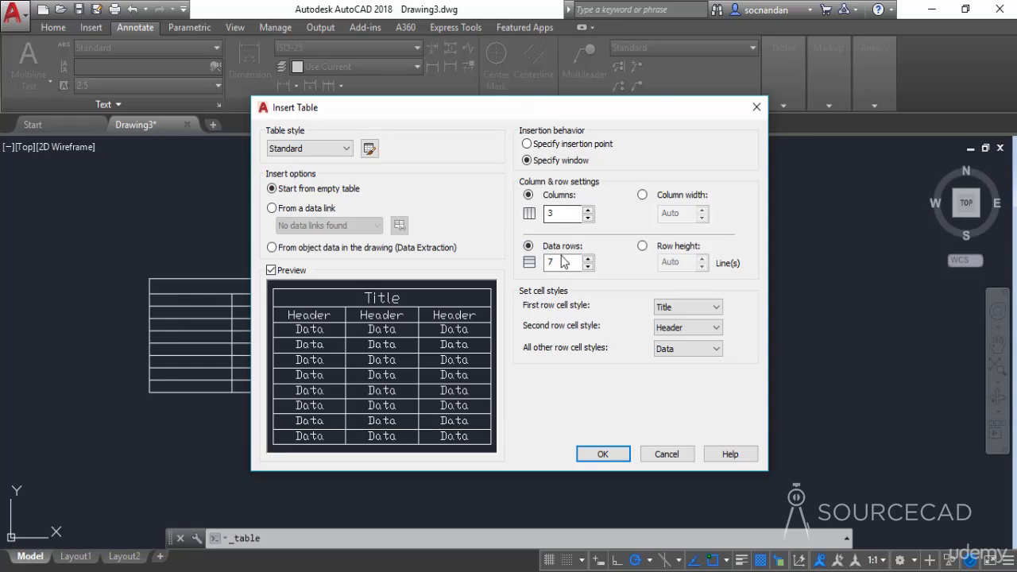
Draw the second table between two corners beside the first one, wider than it, and leave its cells empty.
click(601, 453)
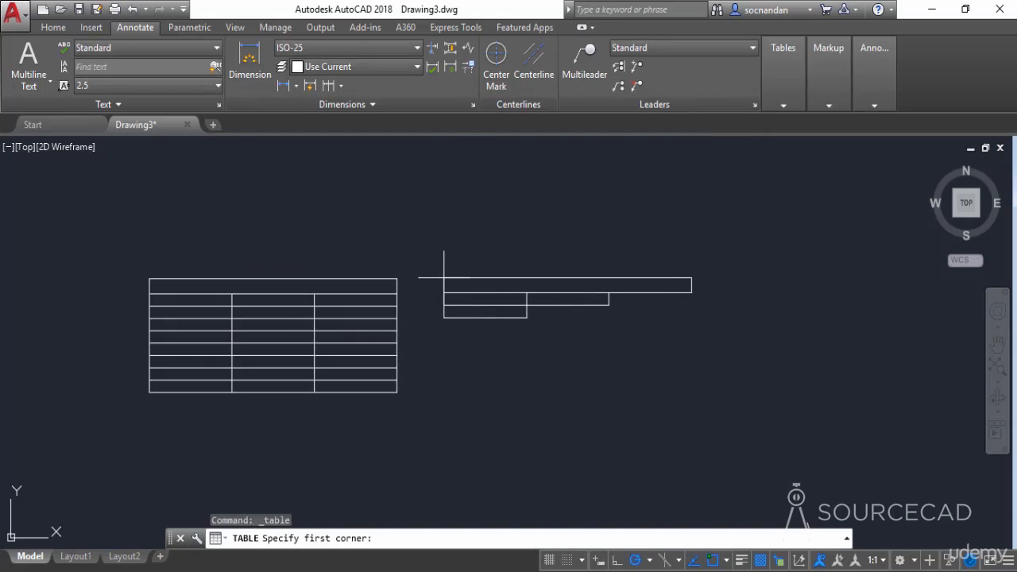
click(443, 278)
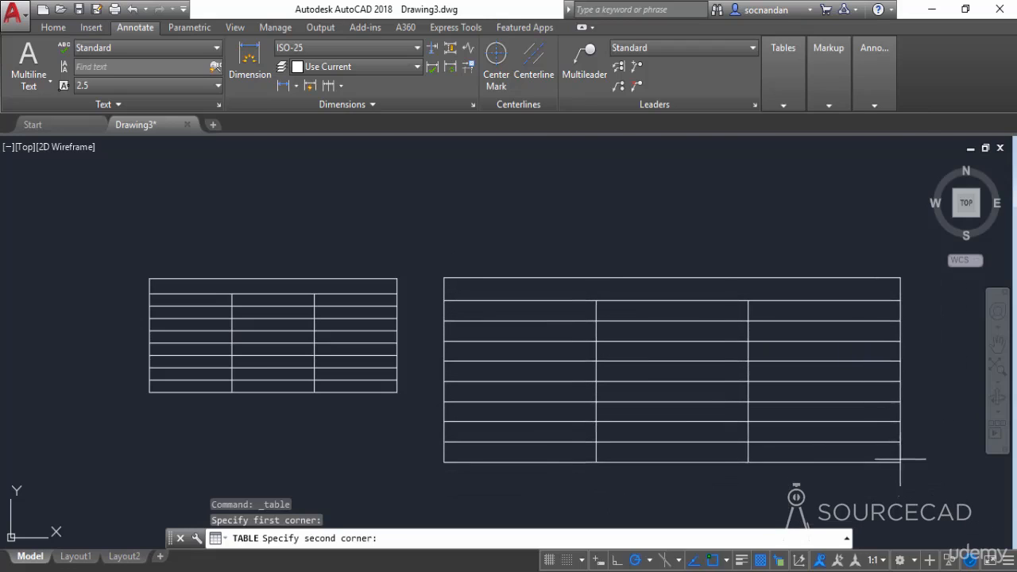
click(903, 406)
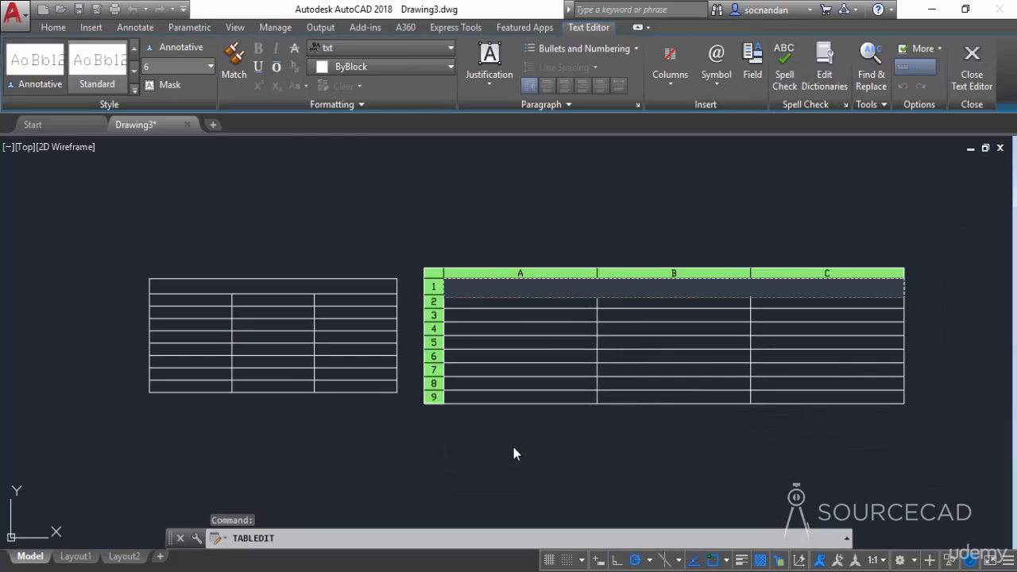
click(514, 453)
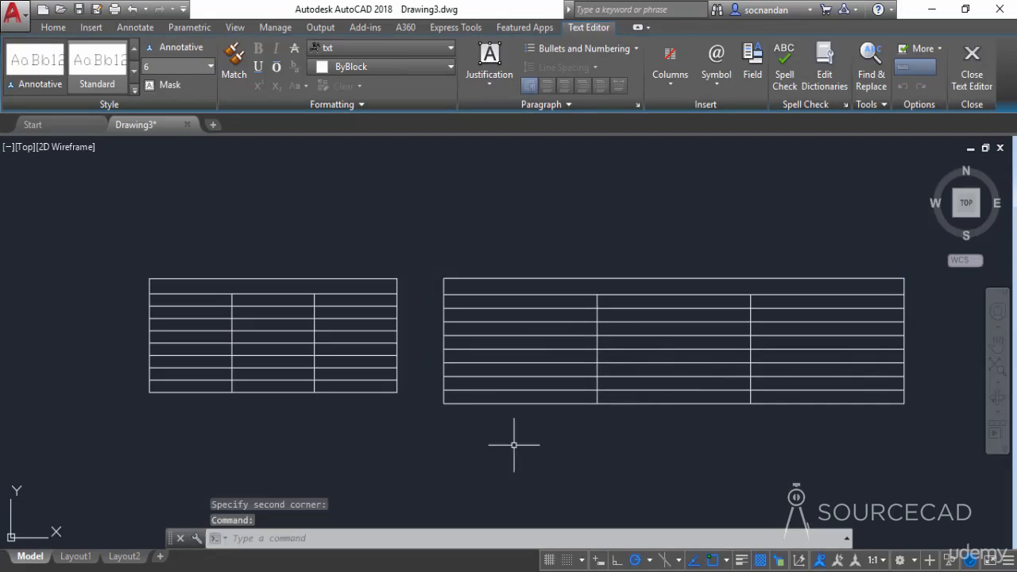
Erase the second, wider table from the drawing.
click(571, 444)
click(571, 444)
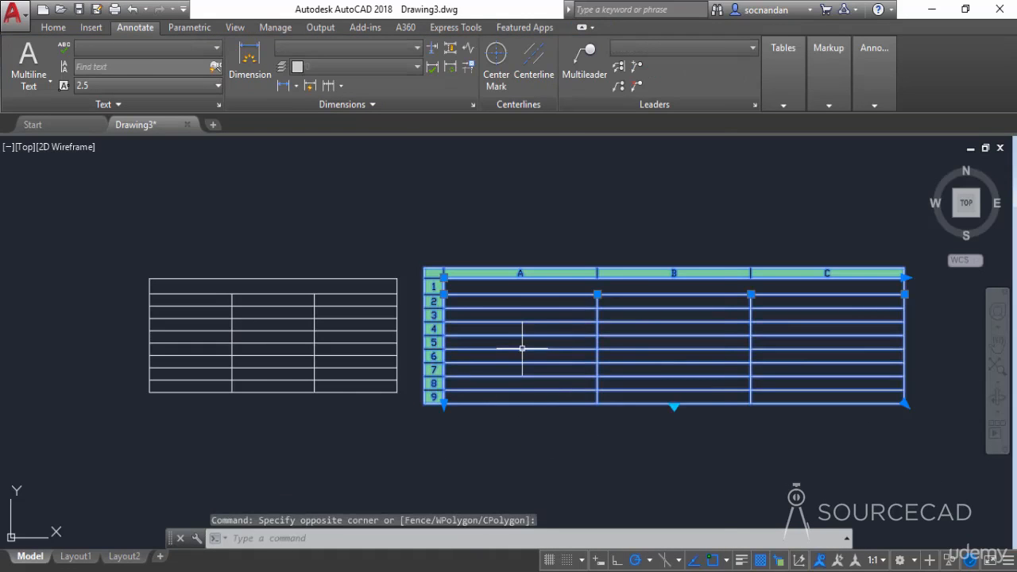
right_click(522, 345)
click(558, 136)
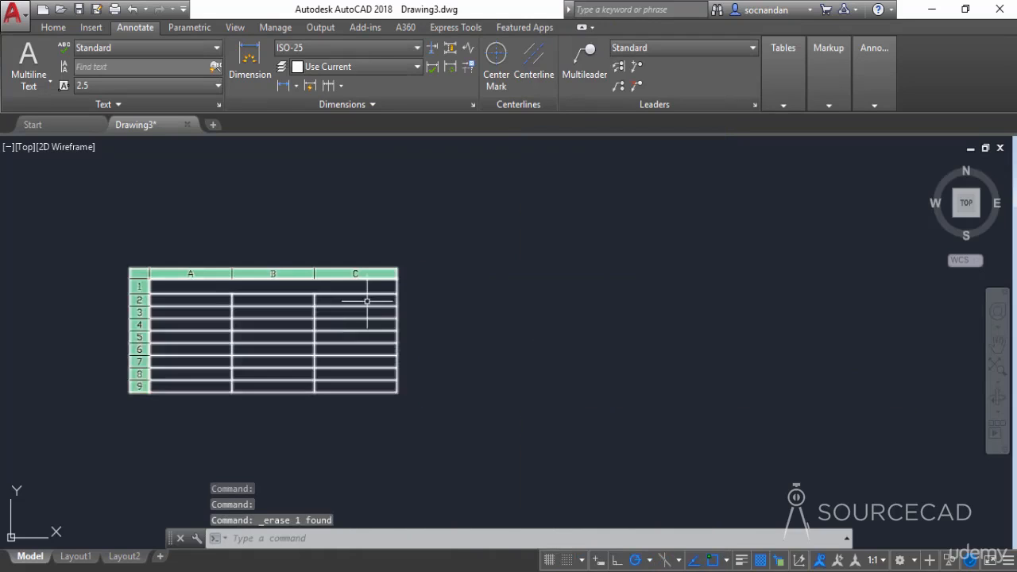
Select the whole remaining table and stretch it uniformly by roughly a quarter in both width and height.
mouse_move(266, 343)
middle_down()
mouse_move(310, 333)
mouse_move(531, 352)
mouse_move(535, 362)
mouse_move(493, 345)
middle_up()
scroll(535, 362, up, 2)
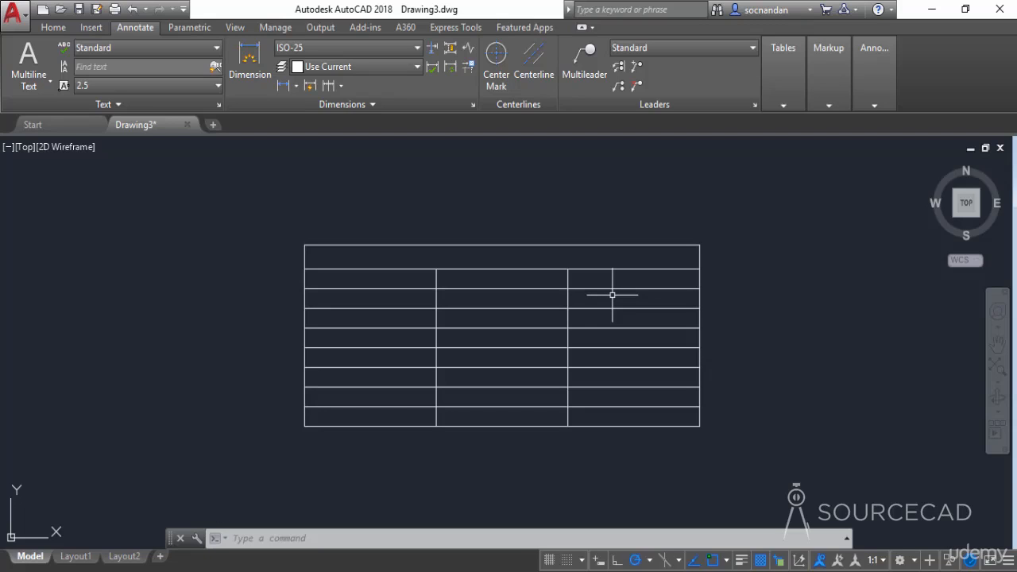
click(410, 283)
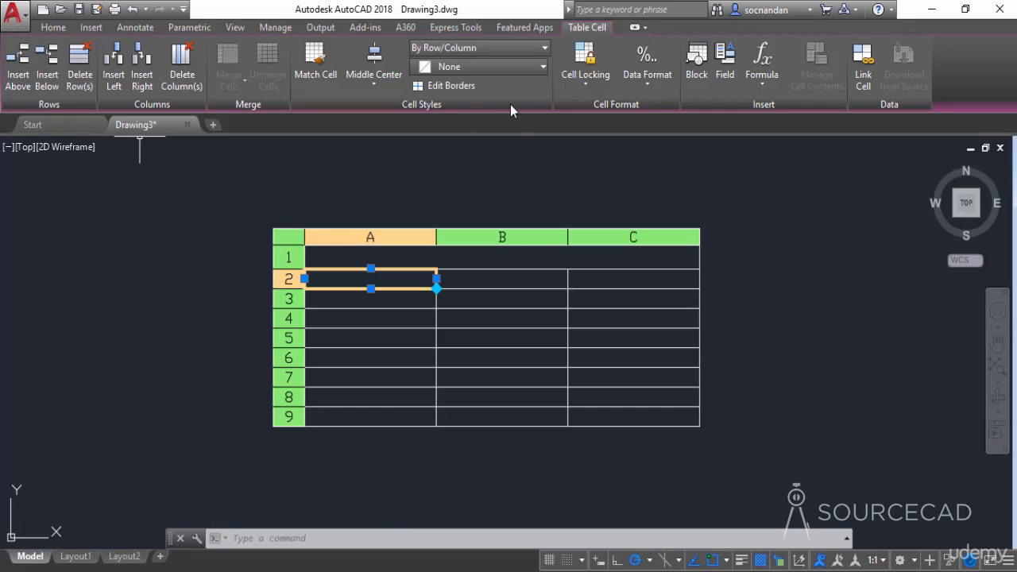
click(515, 168)
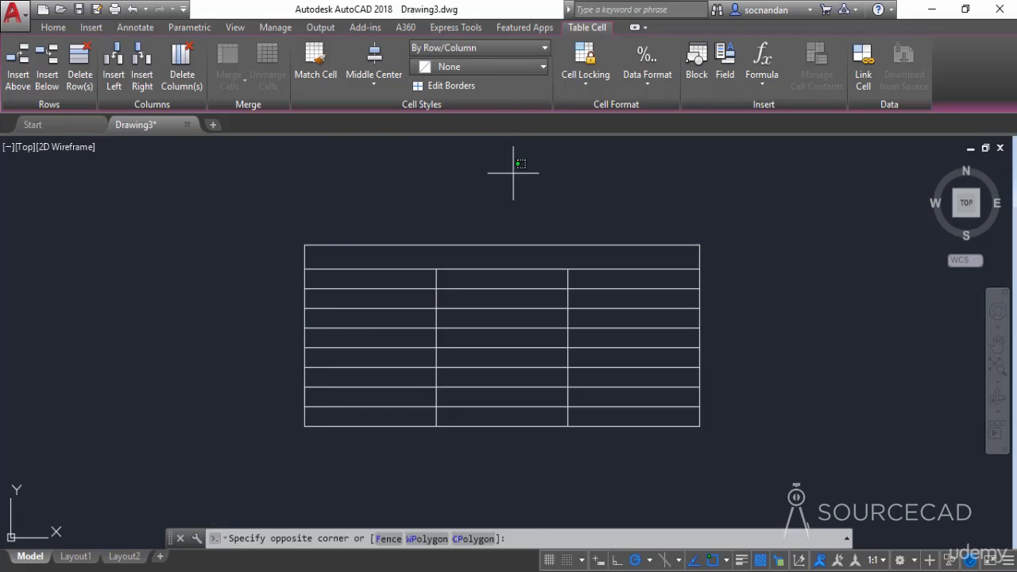
click(773, 461)
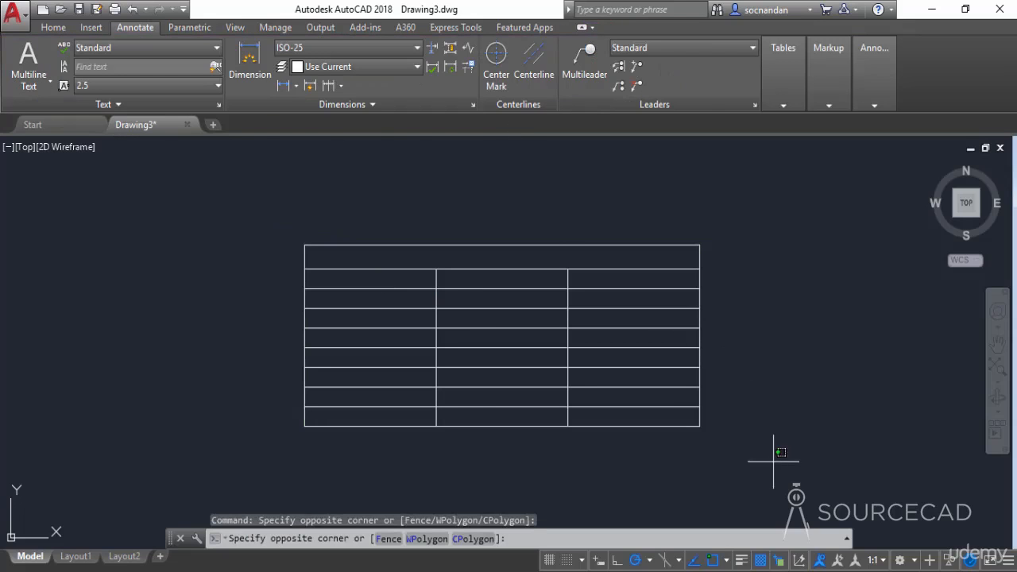
click(667, 397)
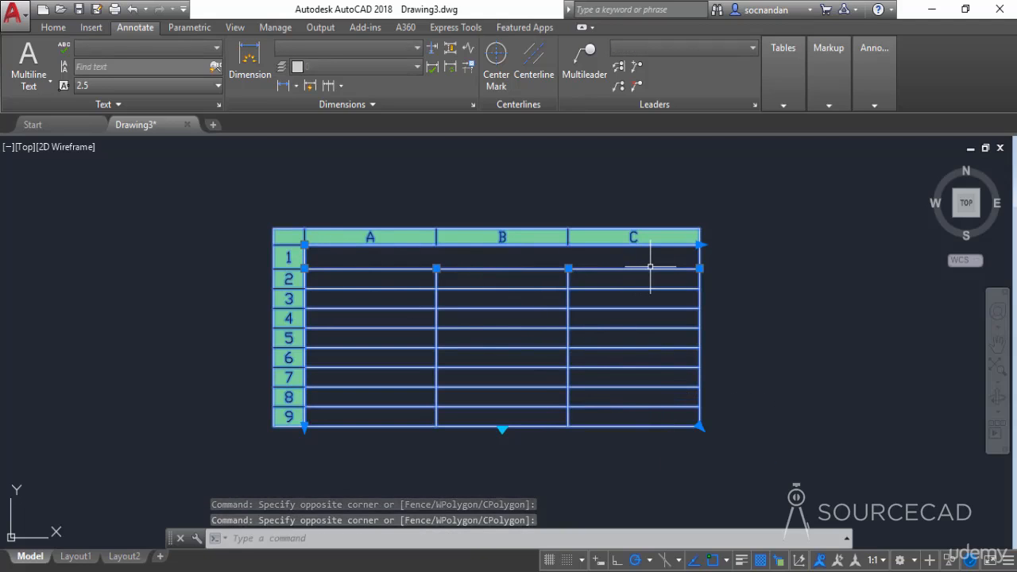
click(701, 244)
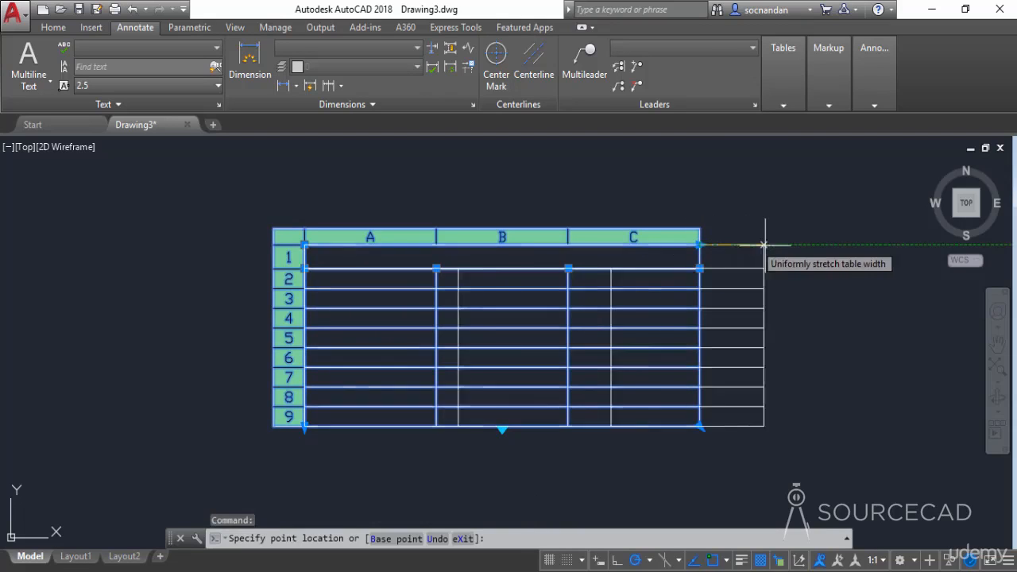
click(801, 247)
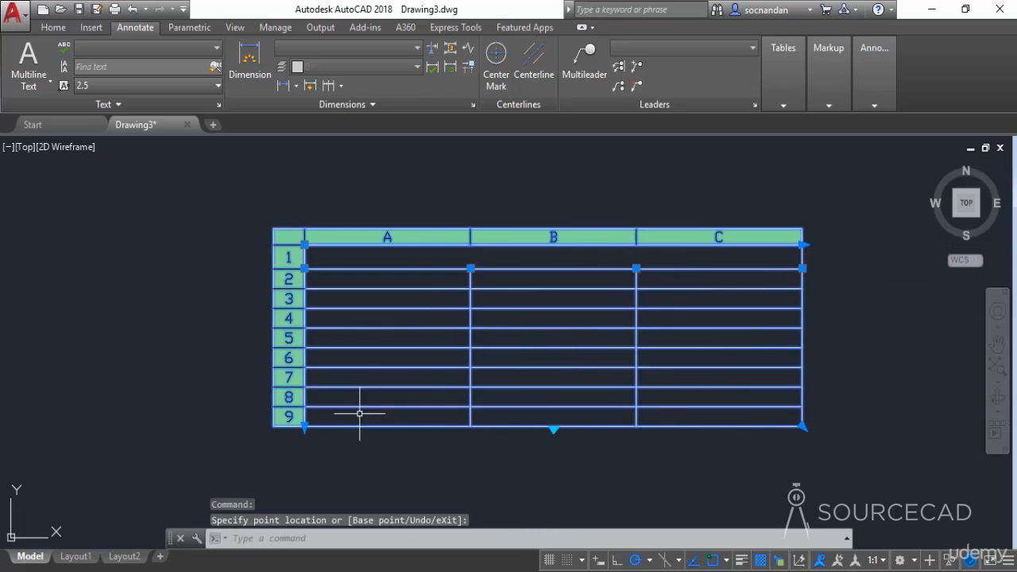
click(304, 427)
click(304, 479)
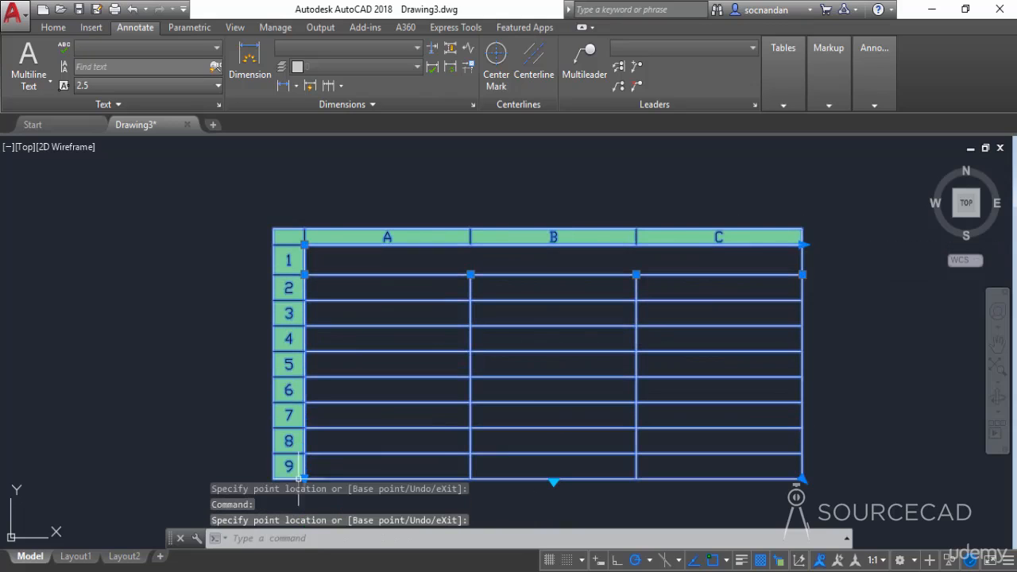
Narrow column A to about a third of its width and move the boundary between columns B and C toward column A.
click(471, 275)
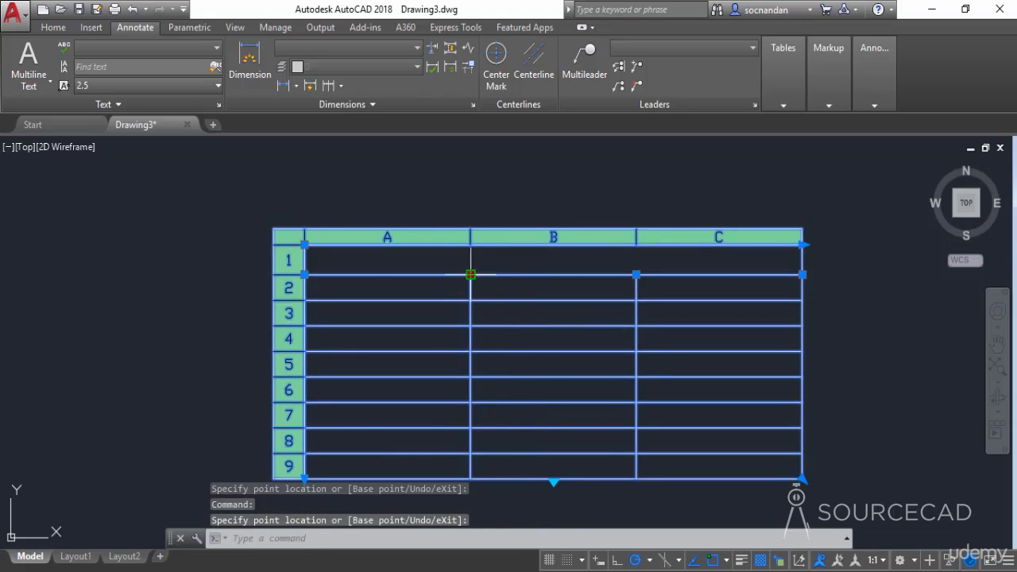
click(362, 275)
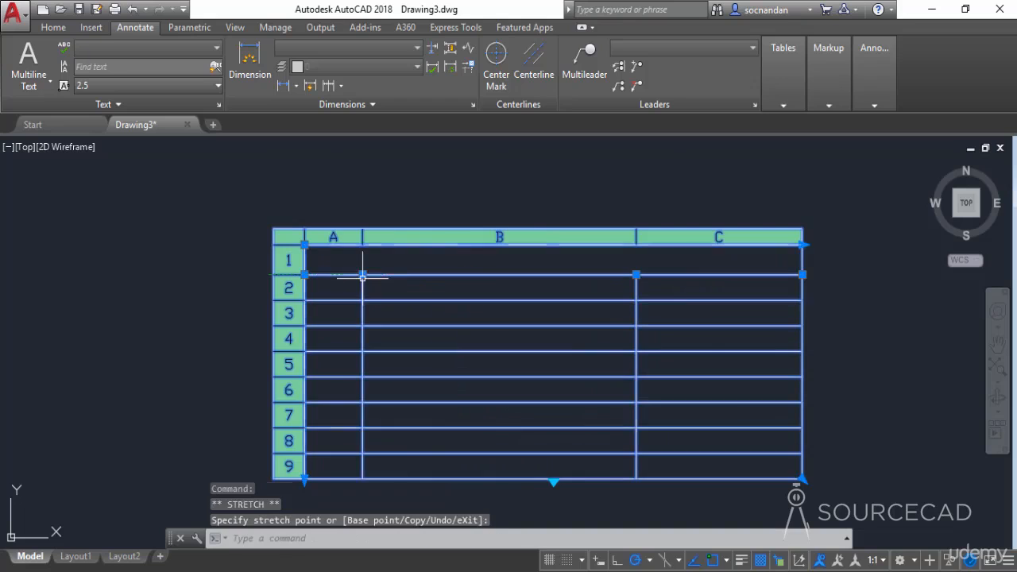
click(635, 275)
click(563, 274)
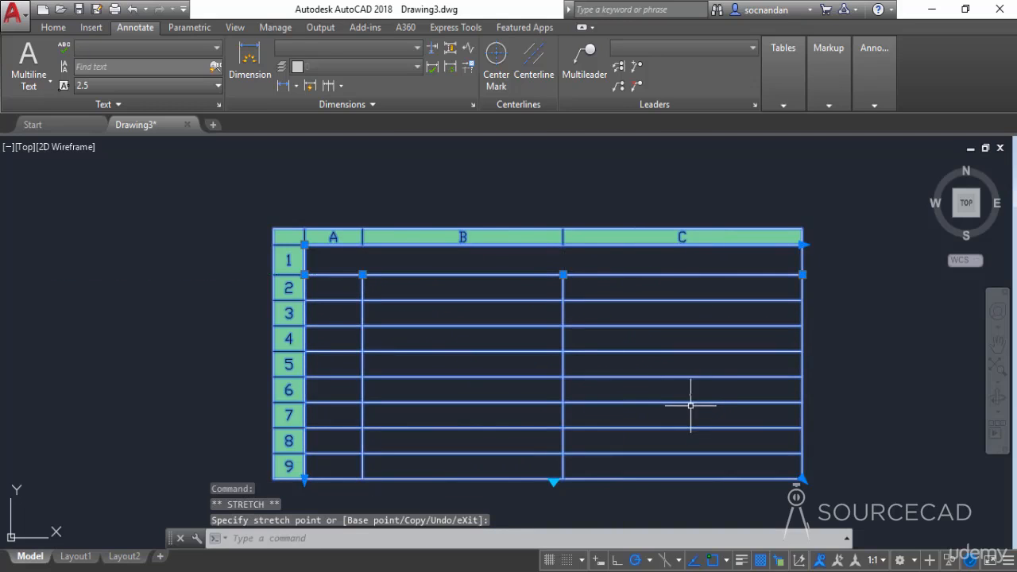
mouse_move(691, 404)
middle_down()
mouse_move(644, 331)
mouse_move(657, 382)
middle_up()
key(Escape)
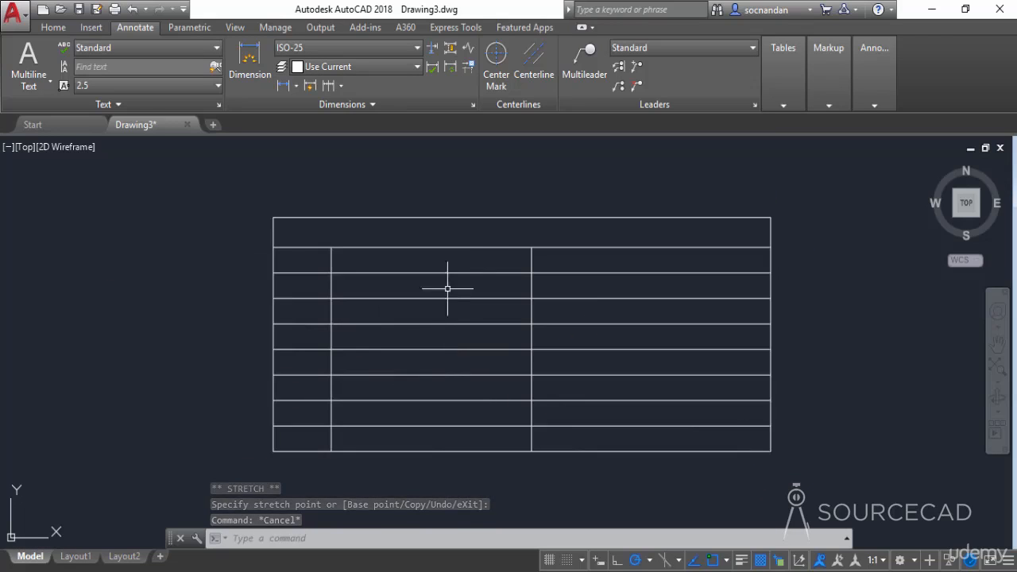
Enter the title "Marks Statement" in the merged title cell of row 1.
click(509, 233)
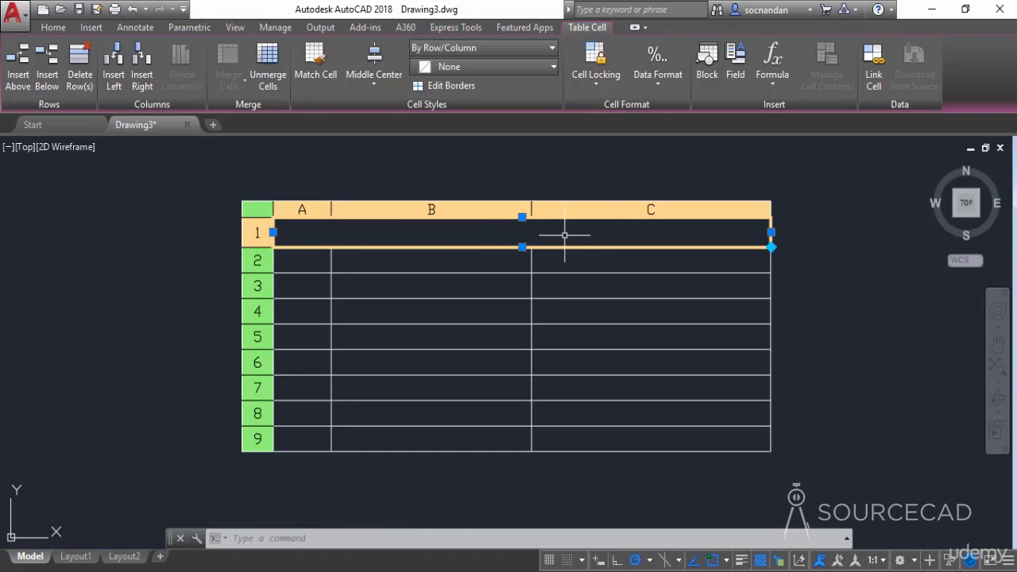
text(Marks Statement)
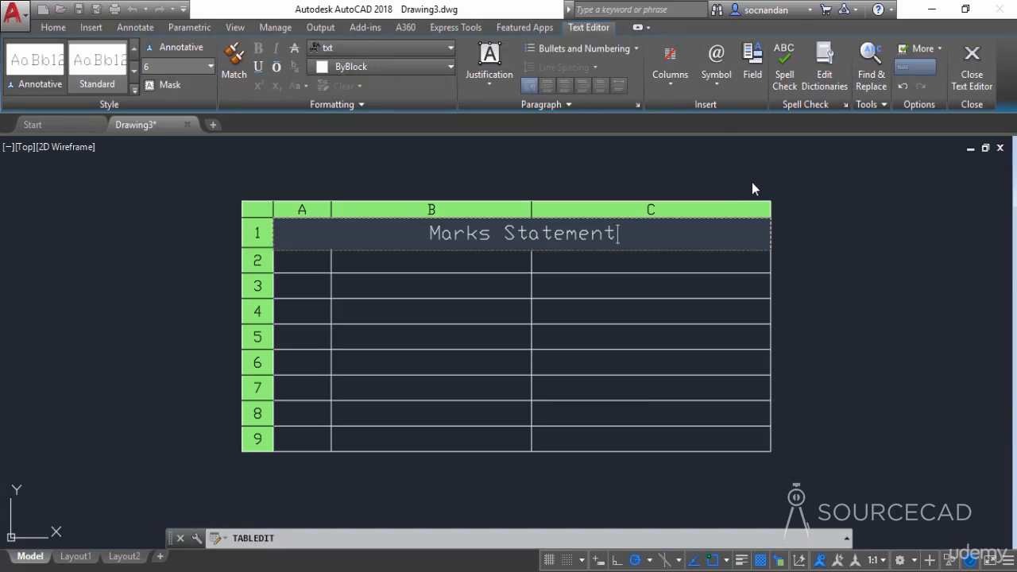
Enter 1 in cell A2 and 2 in cell A3 of the table's first column.
click(752, 185)
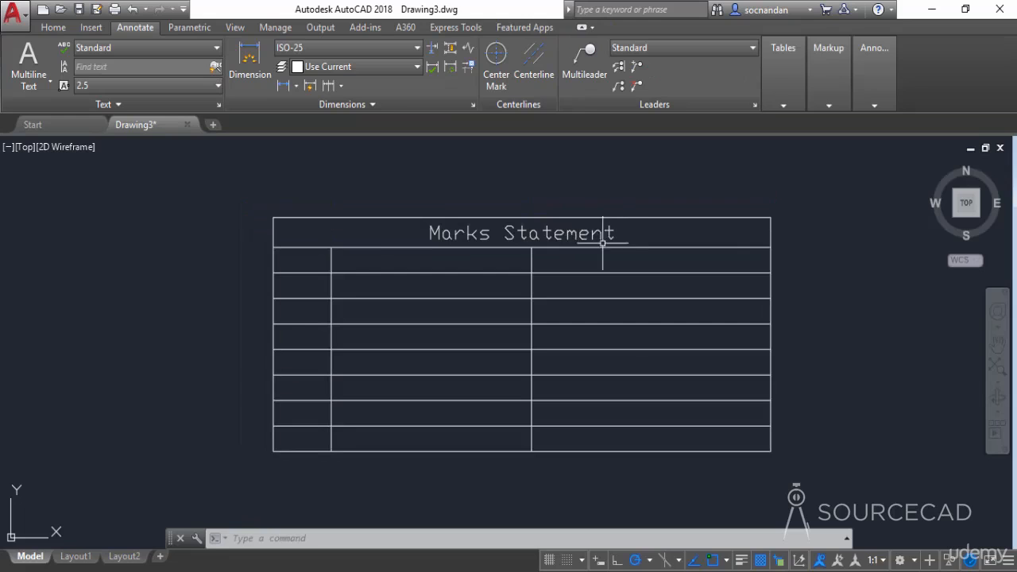
click(306, 260)
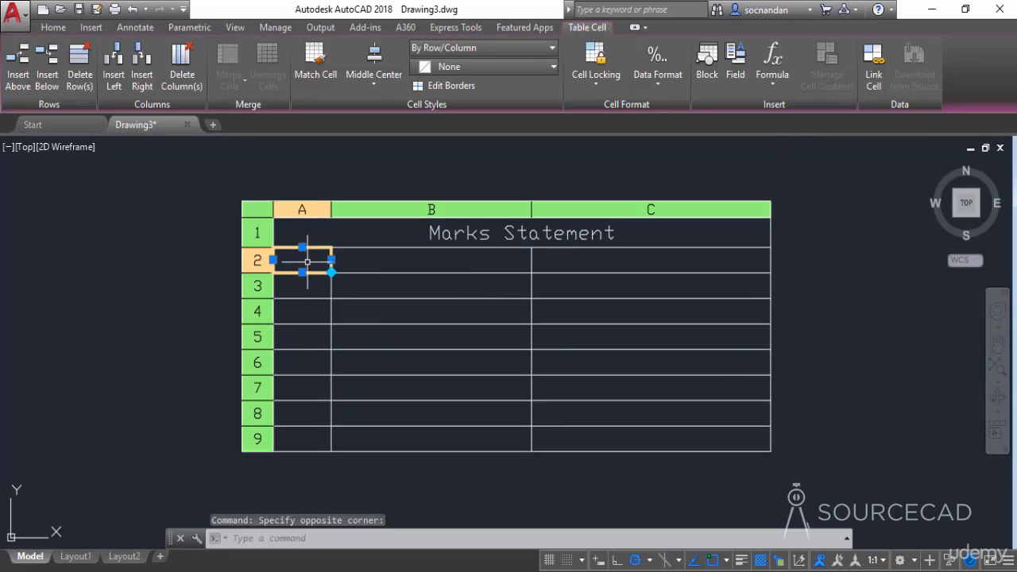
text(1)
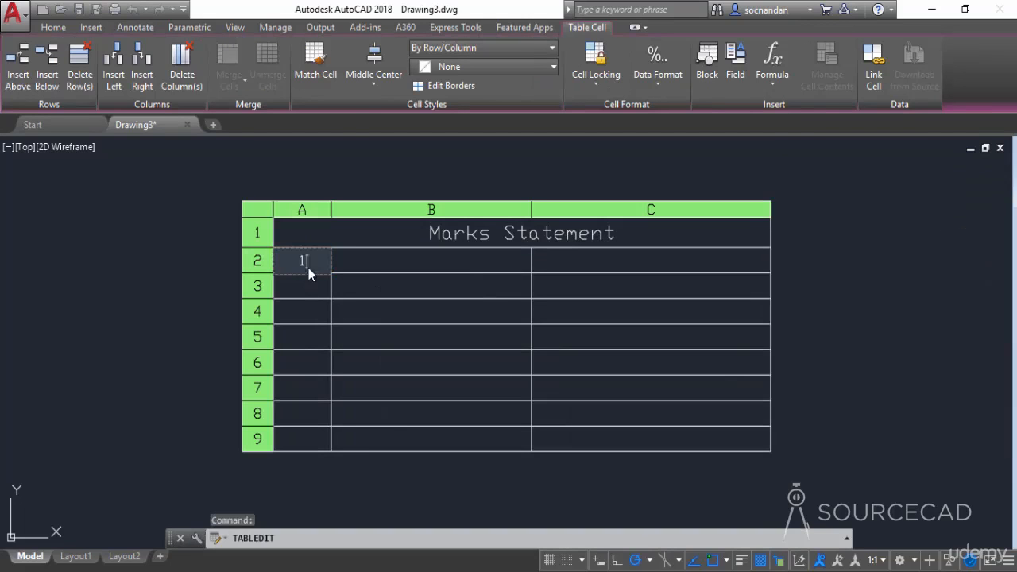
key(Escape)
click(316, 277)
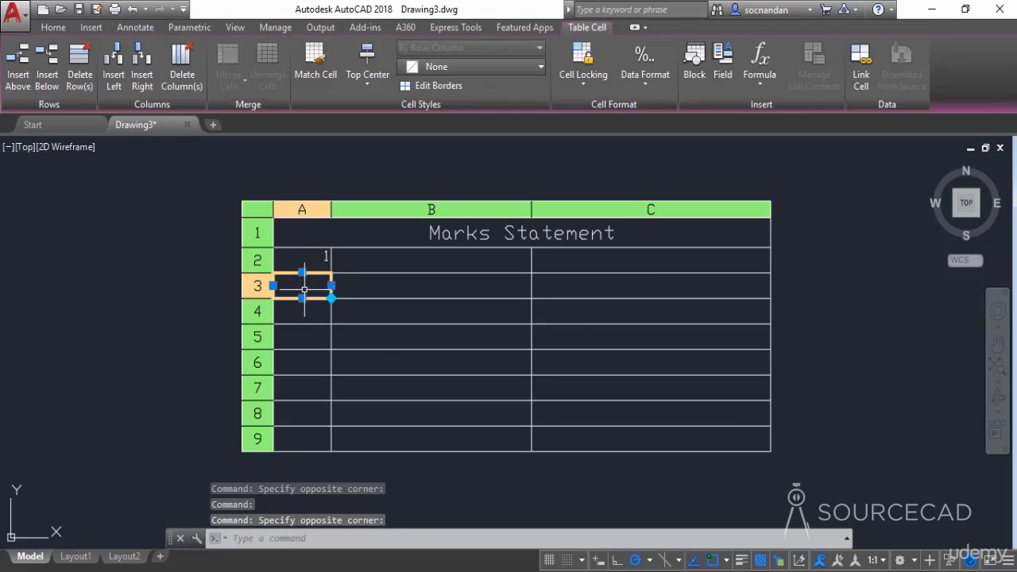
text(2)
click(316, 264)
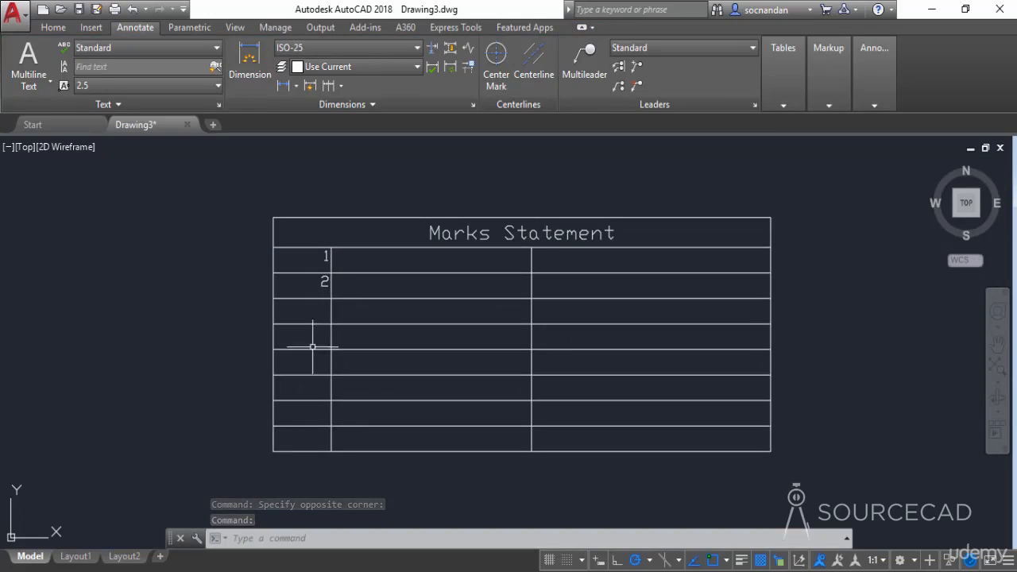
Auto-fill the number series from cells A2 and A3 down column A to row 8.
drag(315, 260, 302, 288)
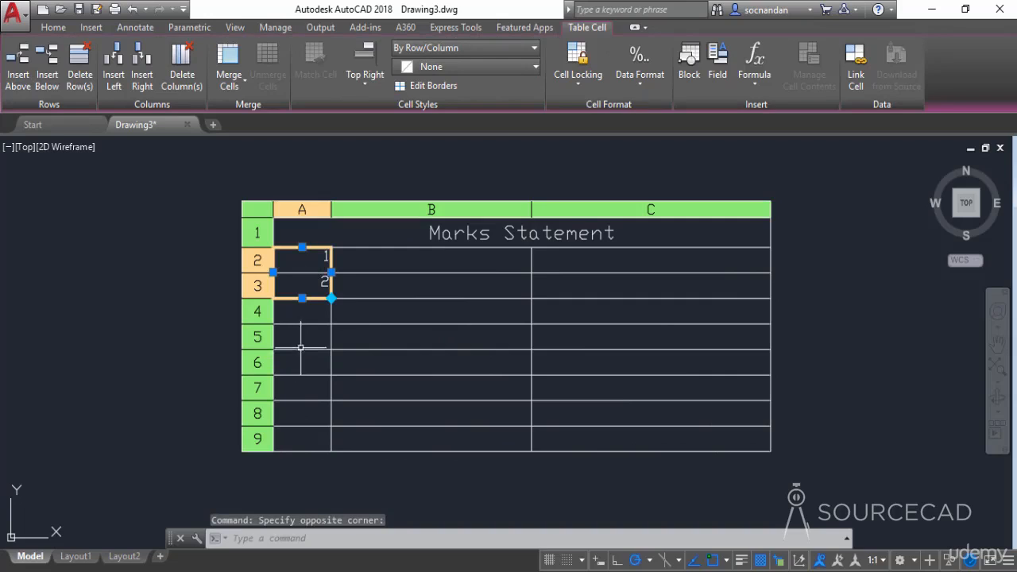
click(332, 298)
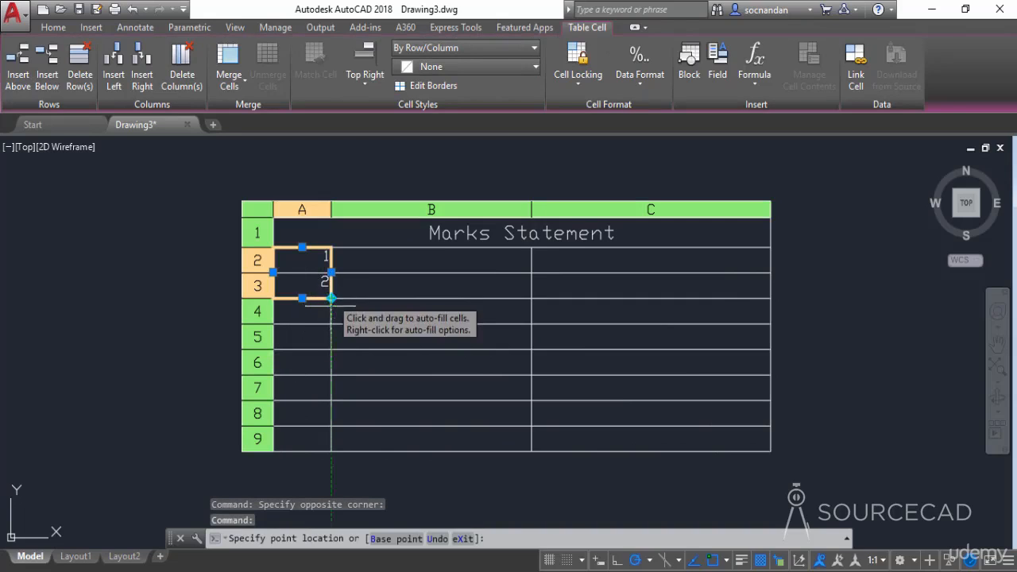
click(332, 421)
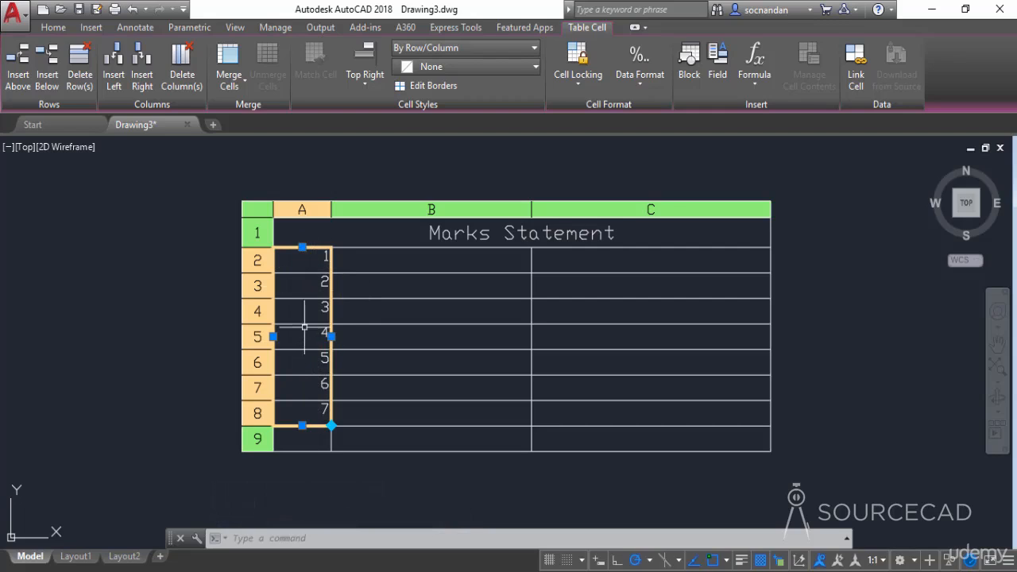
click(342, 456)
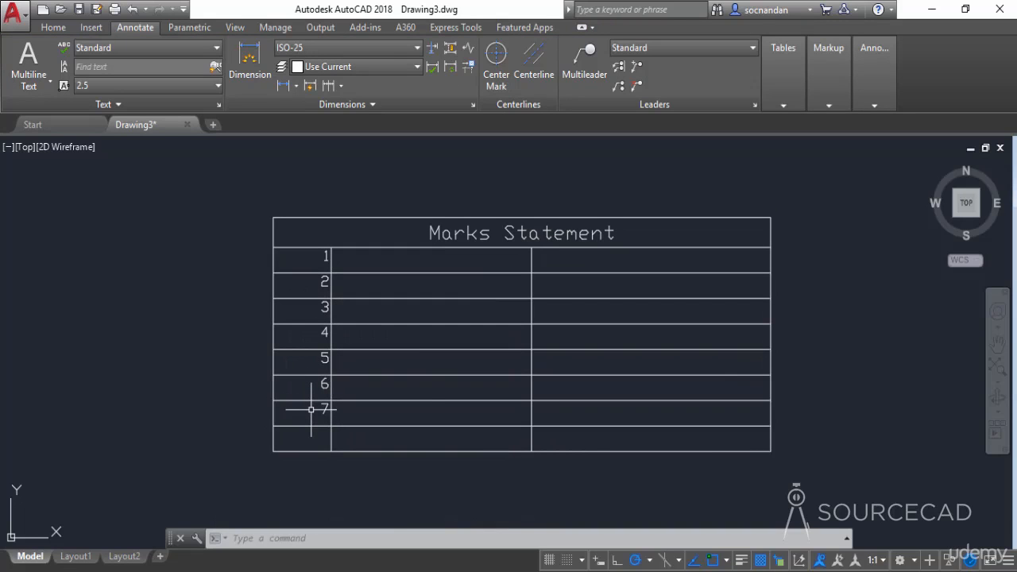
Set the alignment of the numbered cells A2 to A8 to Middle Center.
click(302, 413)
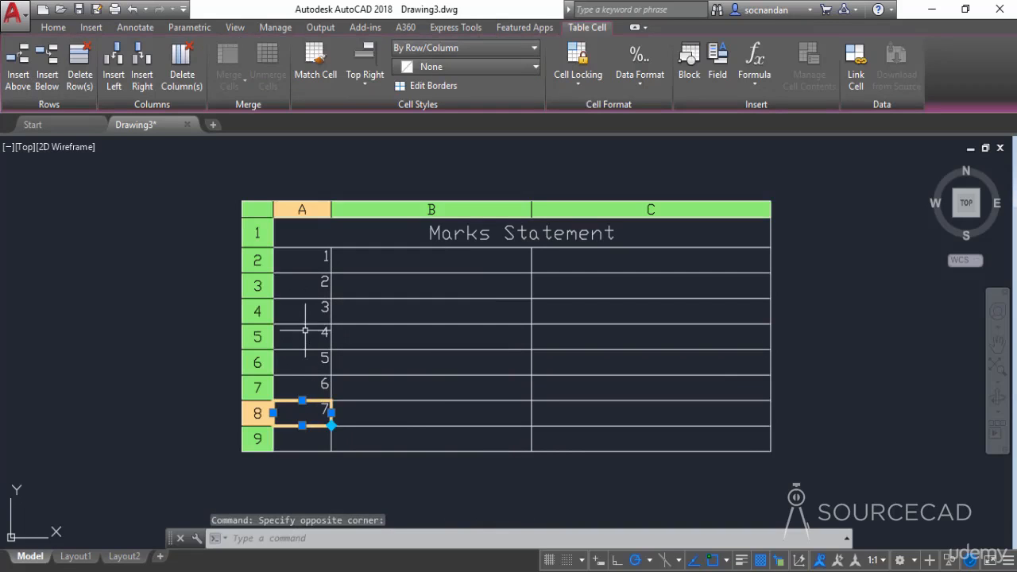
click(312, 258)
drag(312, 258, 292, 414)
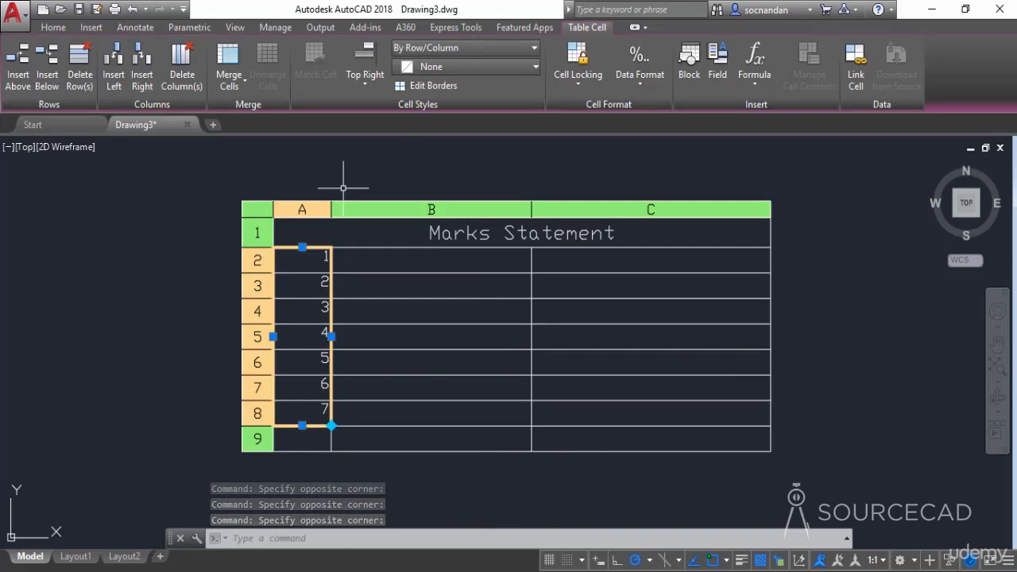
click(373, 75)
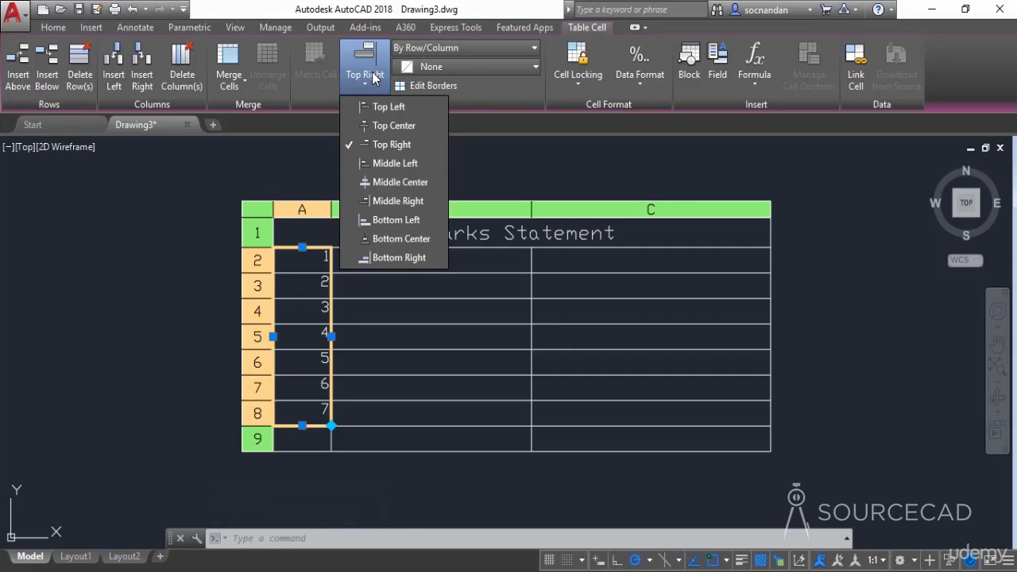
click(395, 182)
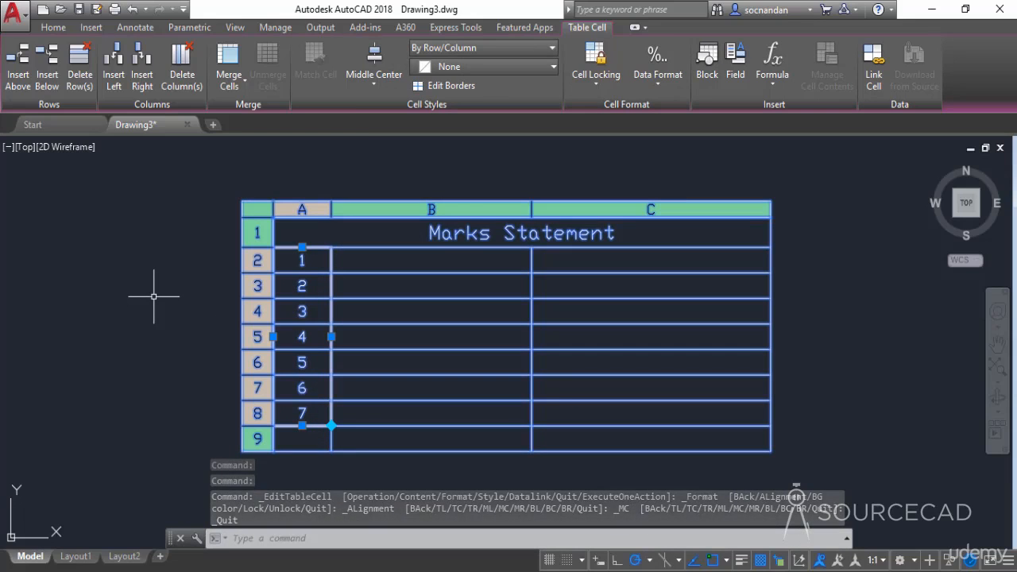
key(Escape)
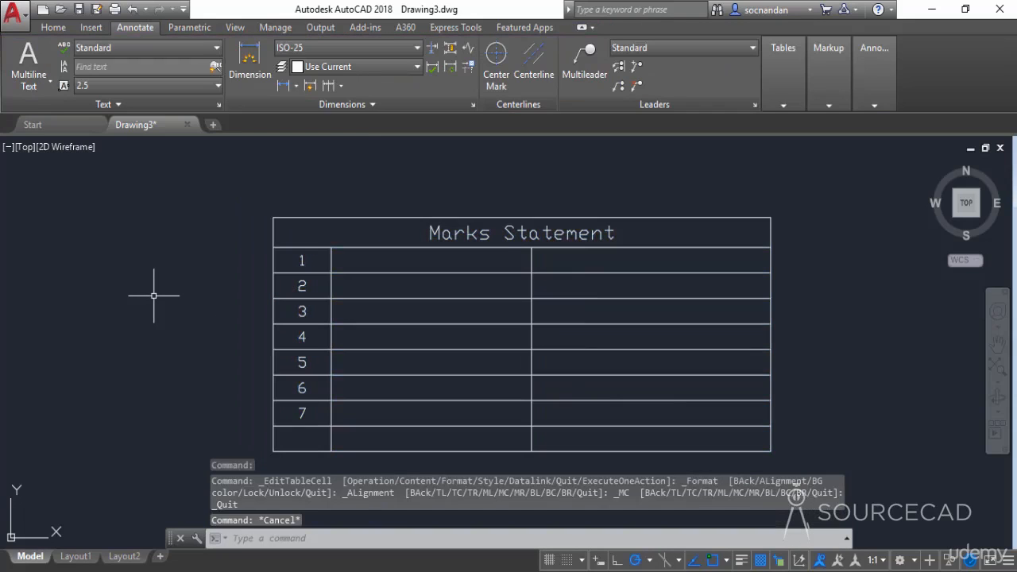
Insert an empty row below row 9 and delete the selected row 9.
middle_drag(154, 295, 149, 258)
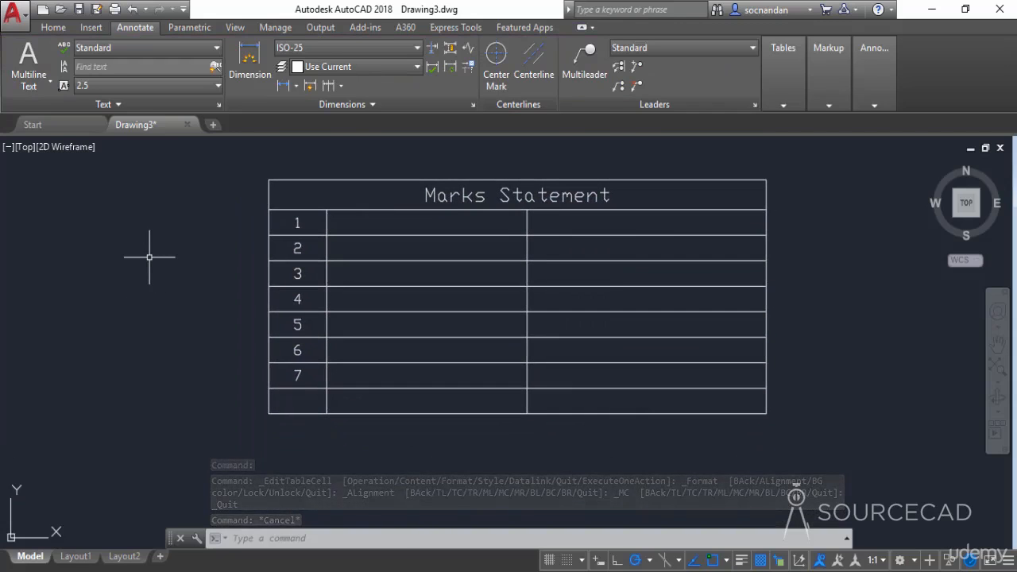
click(292, 397)
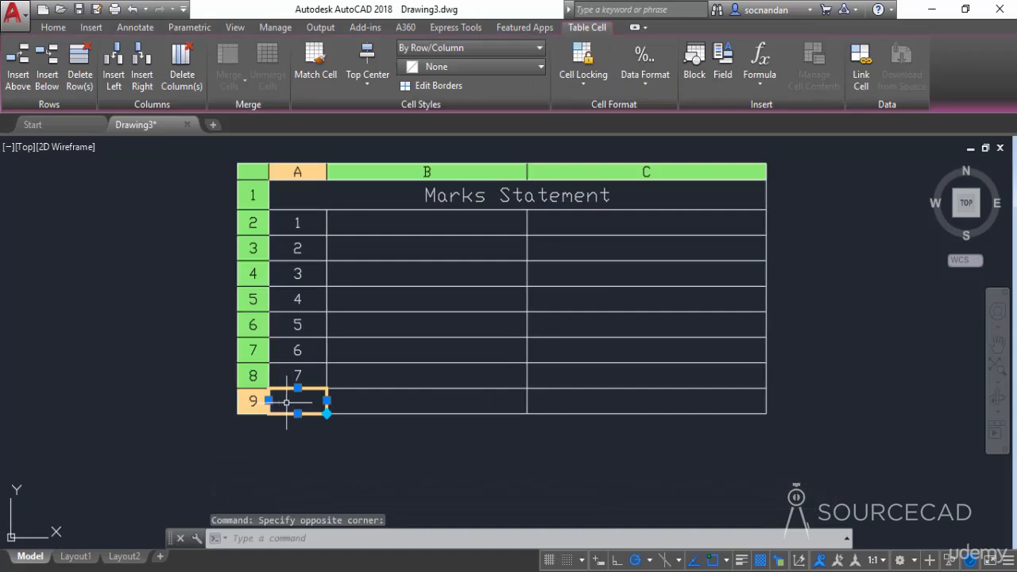
click(46, 67)
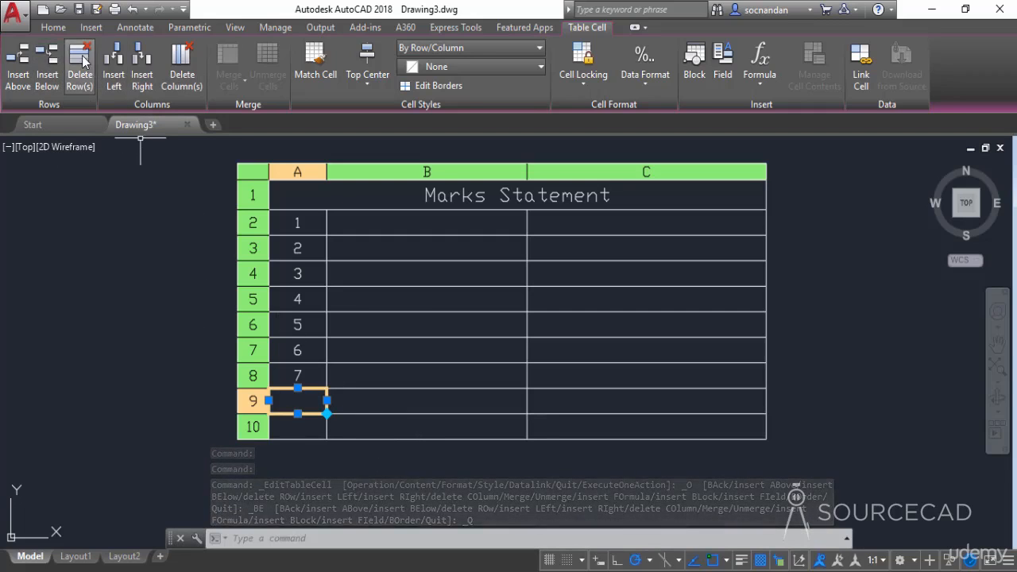
click(80, 64)
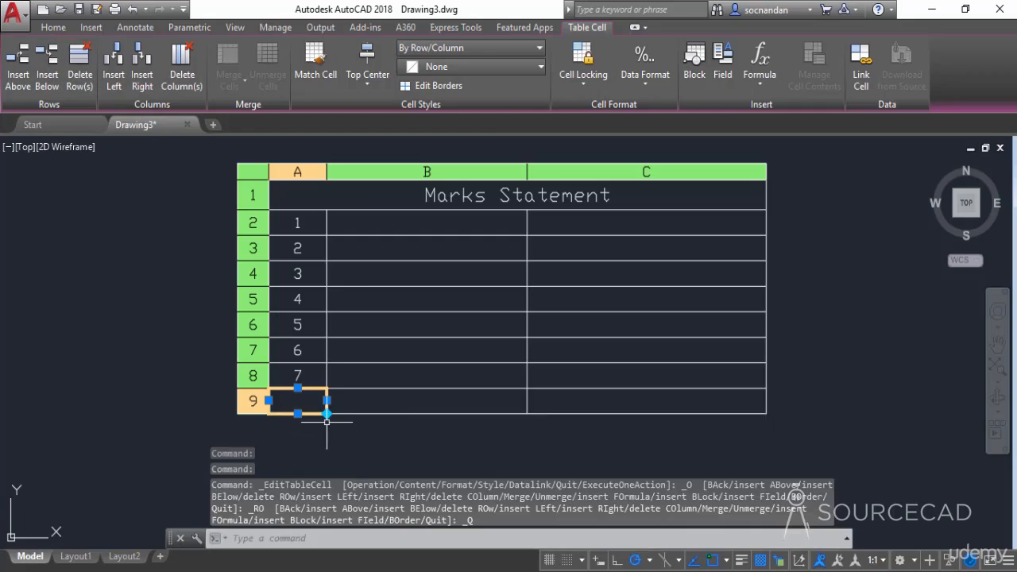
Insert a column to the right of column B and delete the selected column B.
click(474, 398)
click(474, 399)
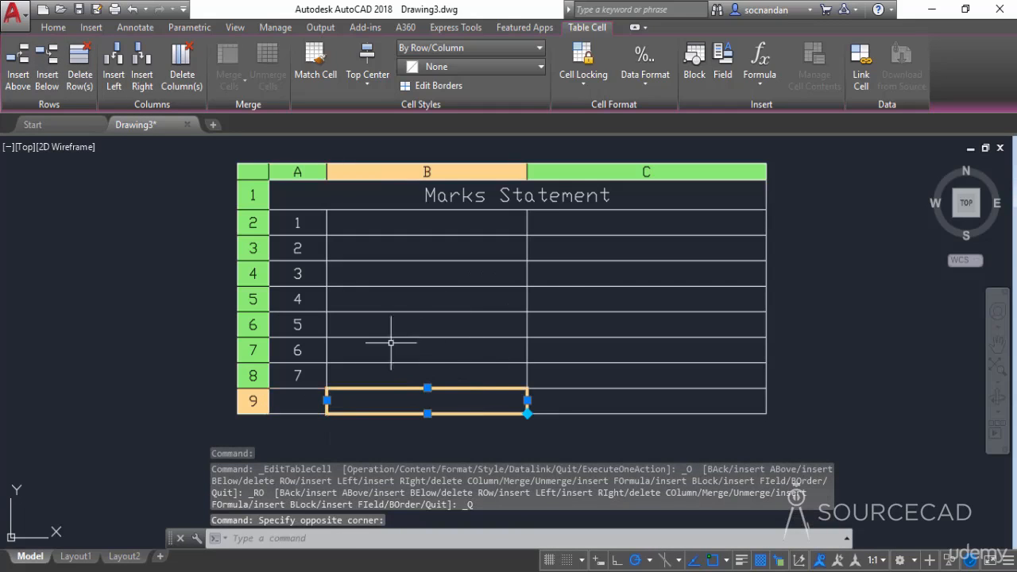
click(141, 71)
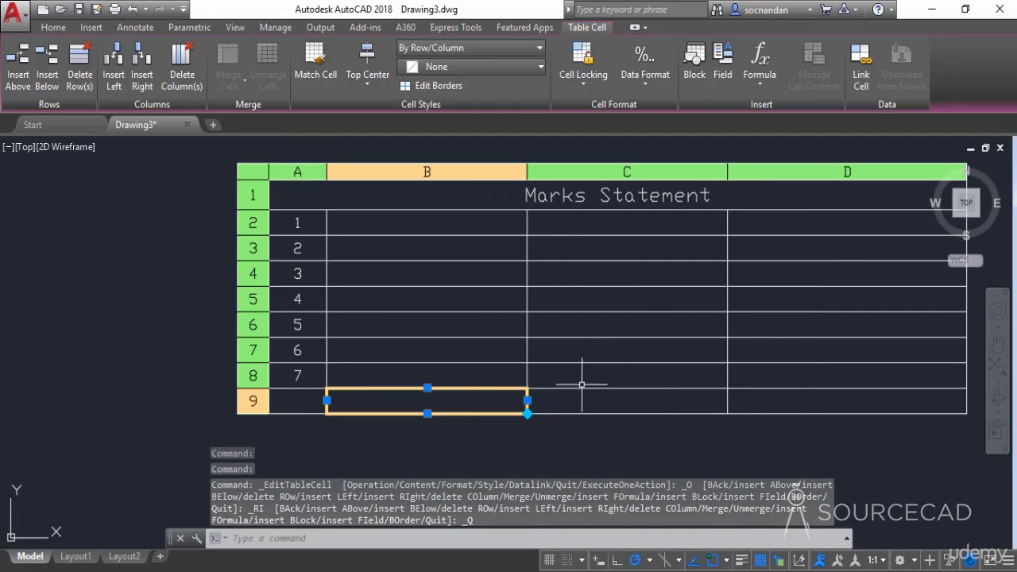
click(182, 71)
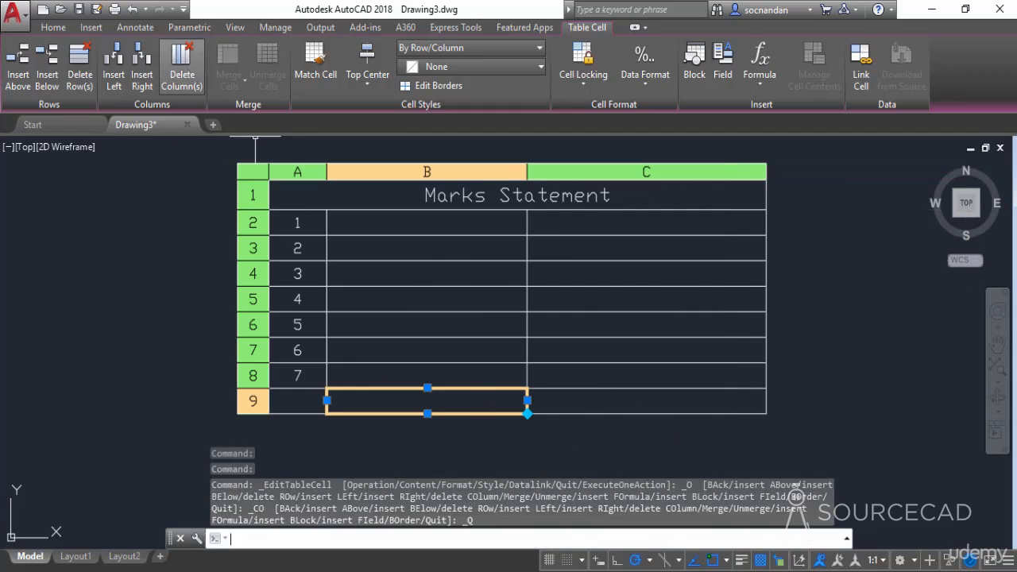
click(444, 439)
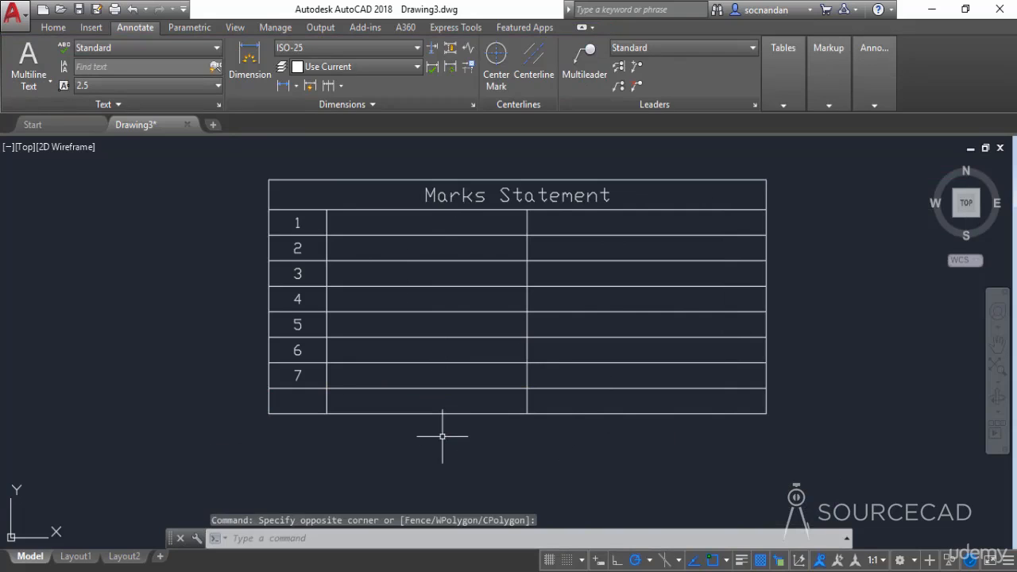
click(304, 235)
key(Escape)
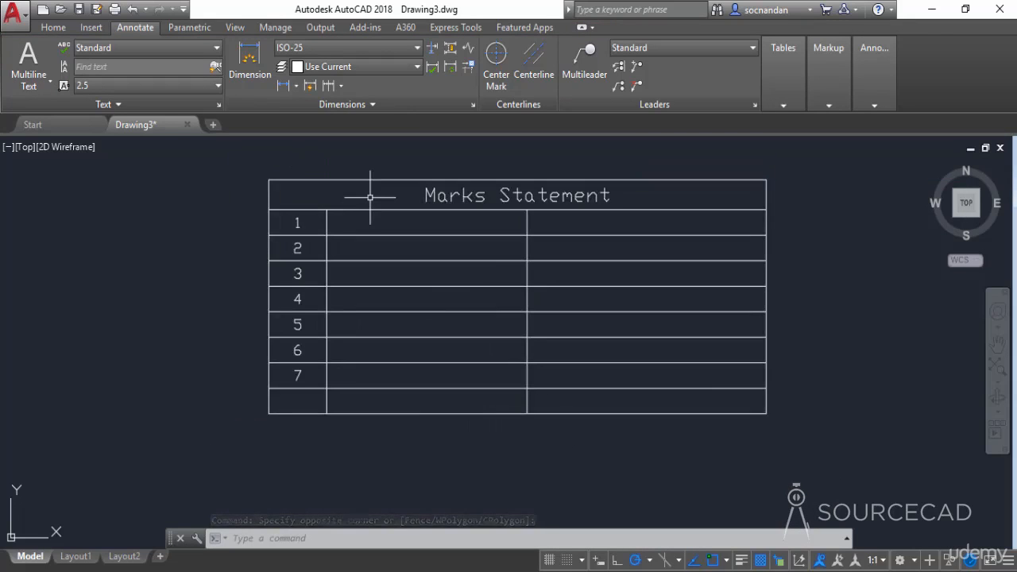
Give the "Marks Statement" title cell a light pink background fill with colour 221,179,212.
click(371, 197)
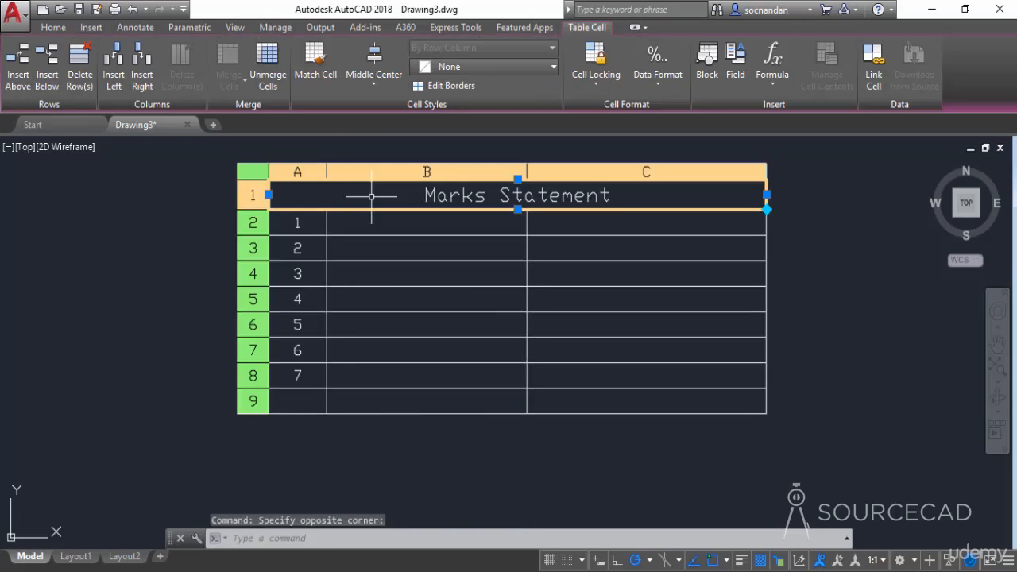
click(508, 66)
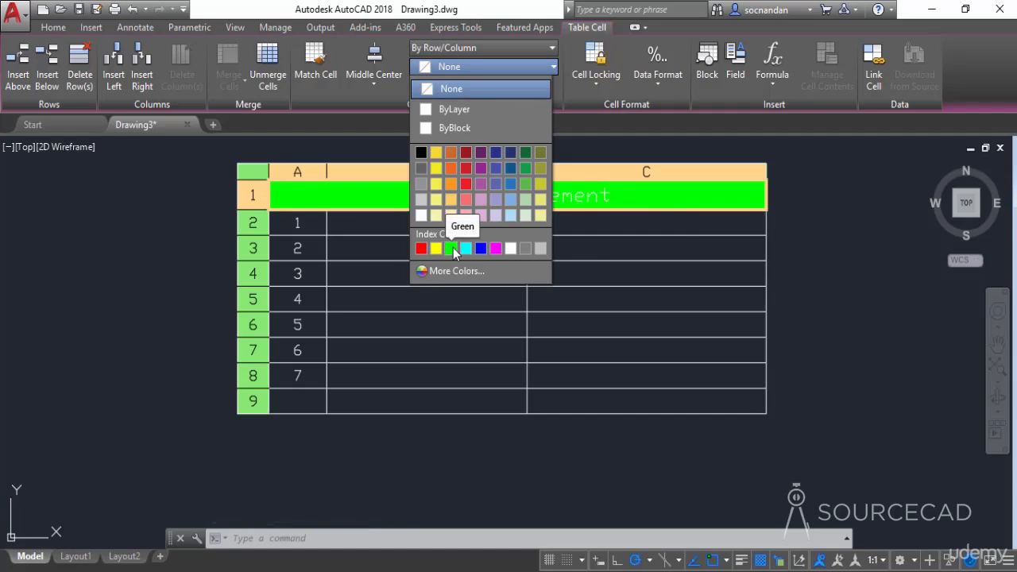
click(481, 215)
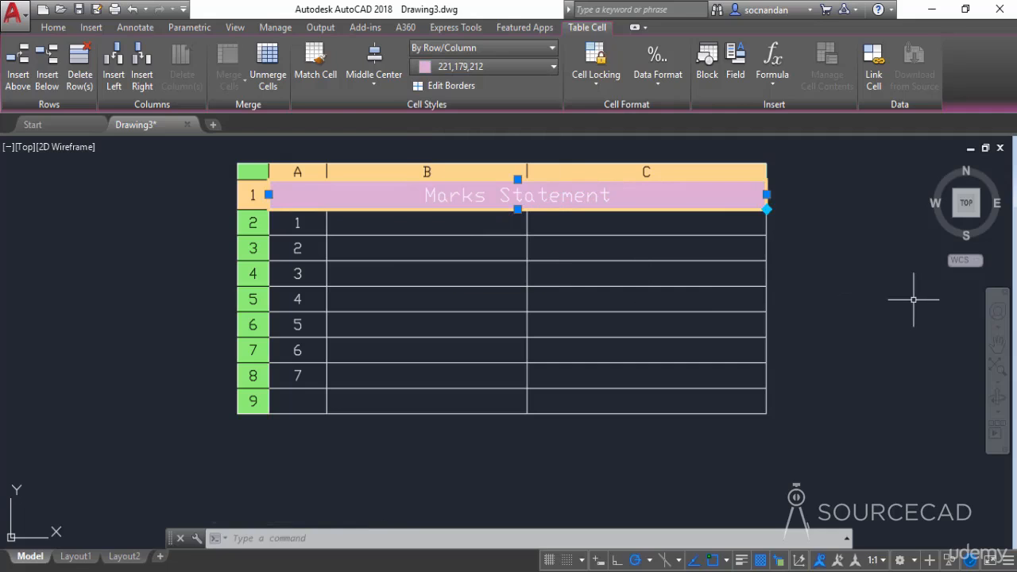
key(Escape)
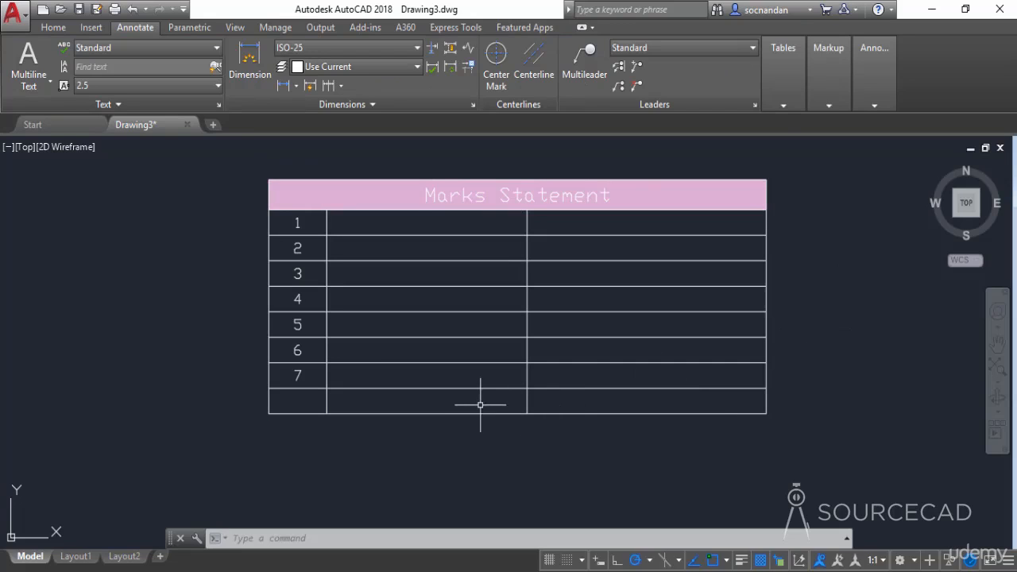
Merge cells B9 and C9 in the last row with Merge All and undo the merge.
click(577, 392)
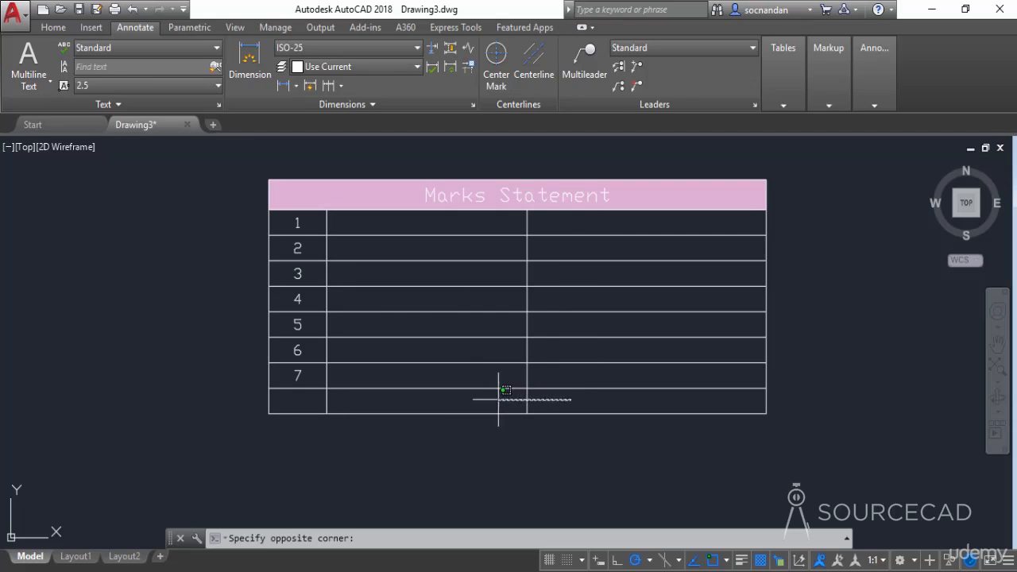
click(472, 397)
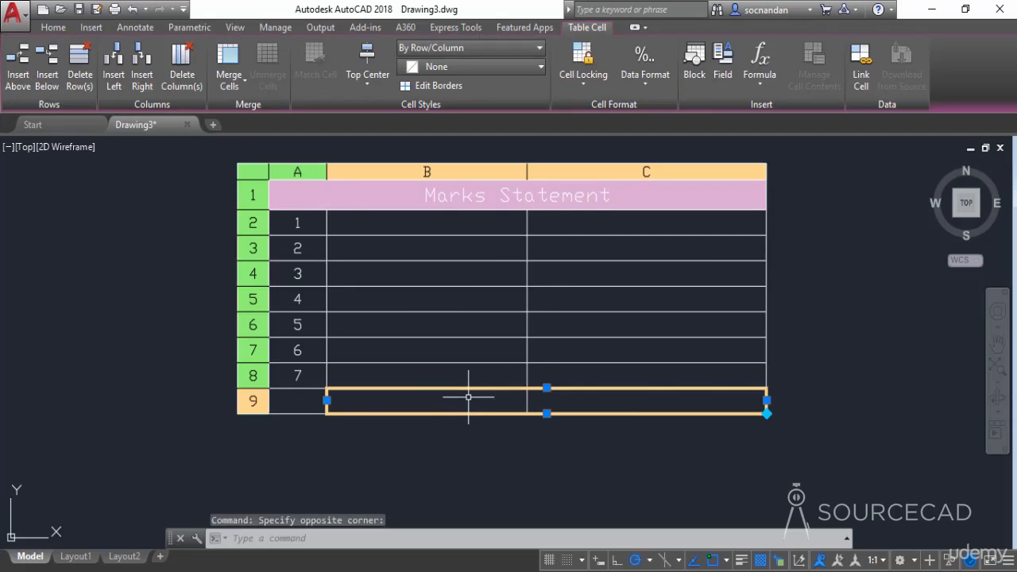
click(242, 86)
click(274, 115)
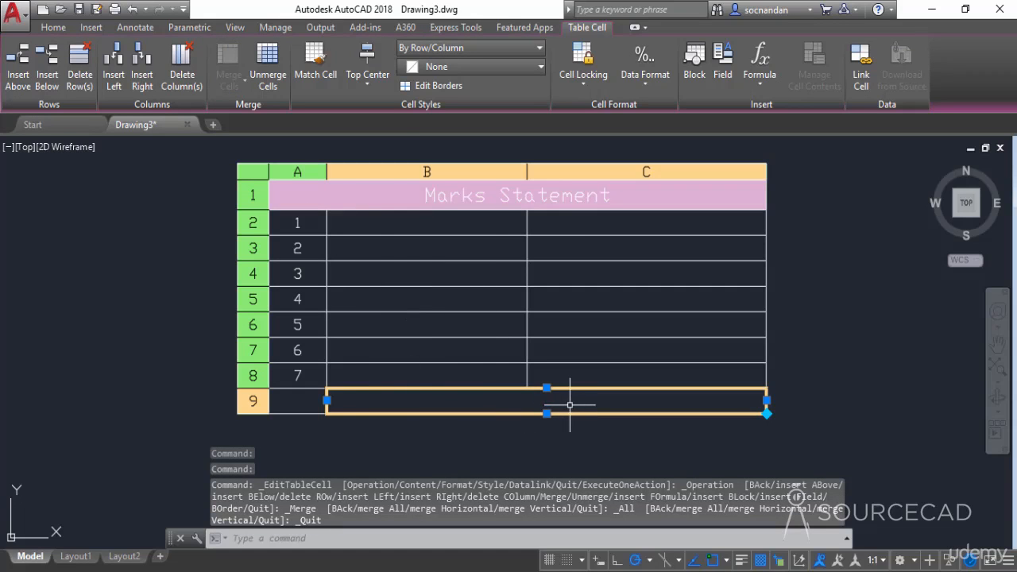
key(Escape)
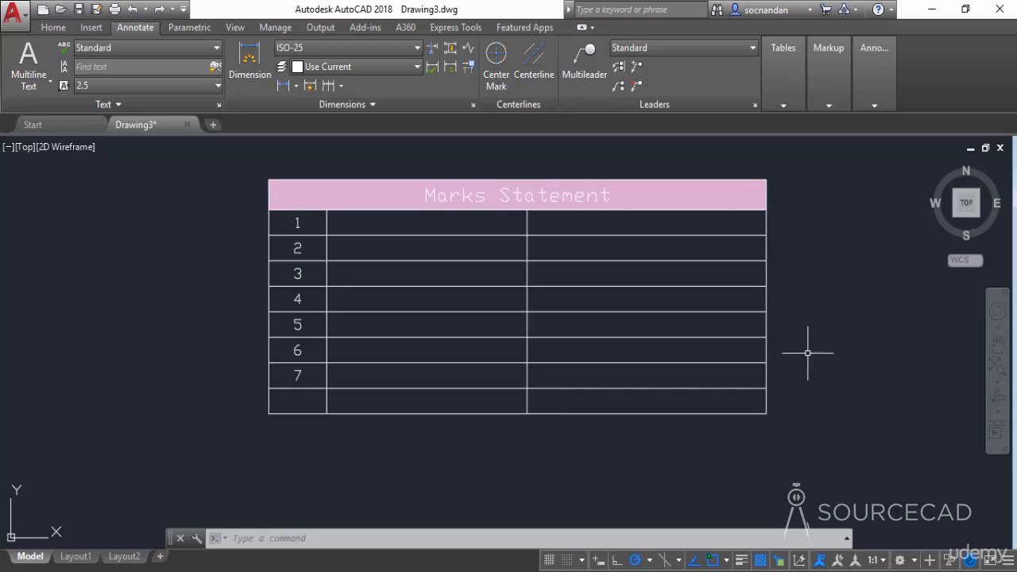
Lock both content and format of the "Marks Statement" title cell and unlock the cell again.
click(679, 192)
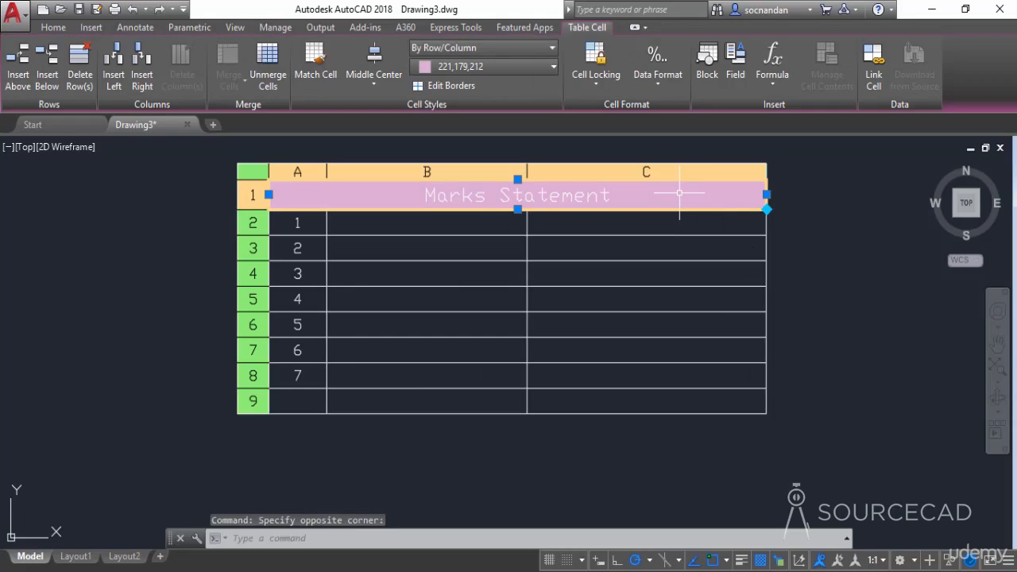
click(602, 84)
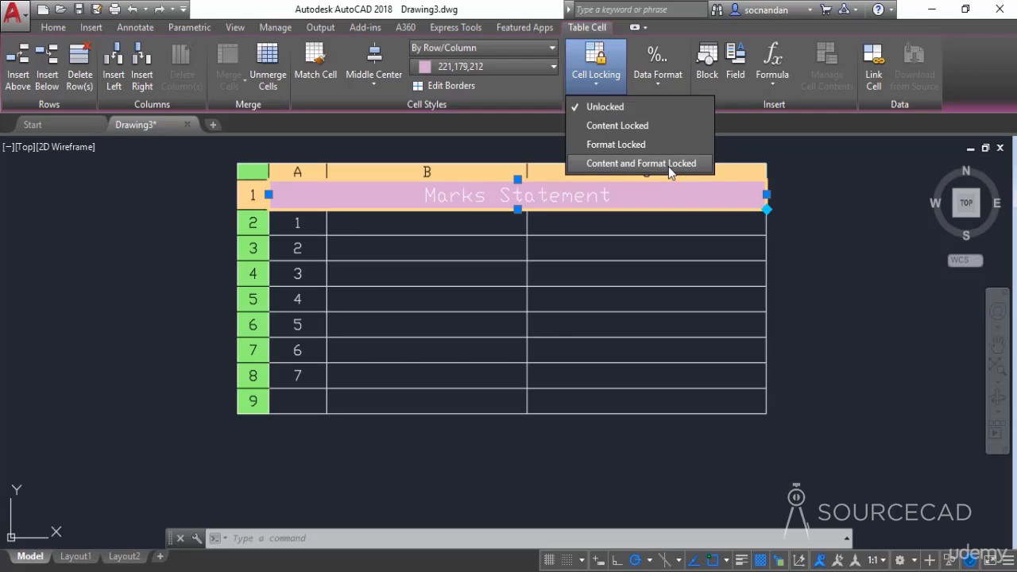
click(601, 164)
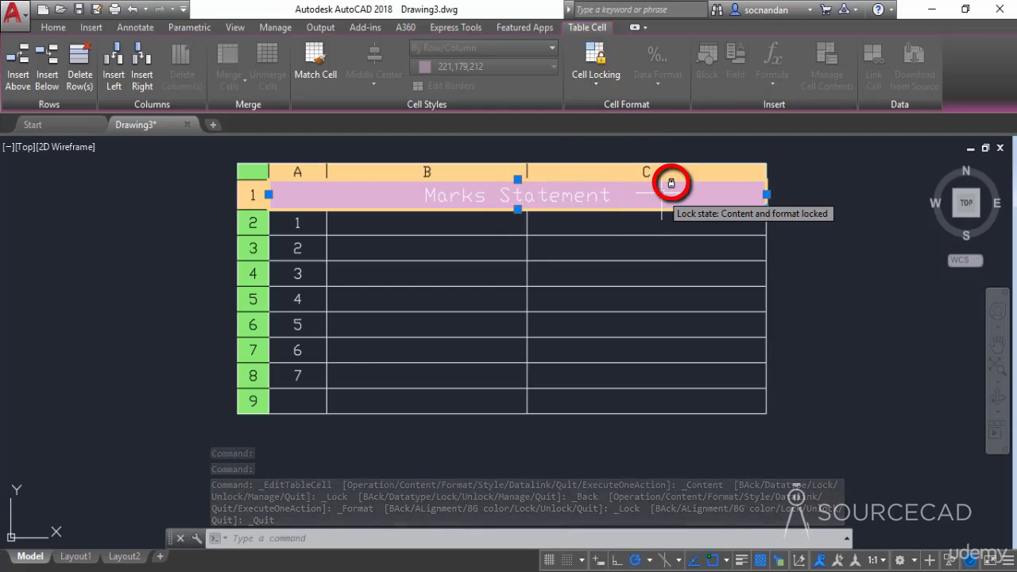
click(595, 82)
click(609, 168)
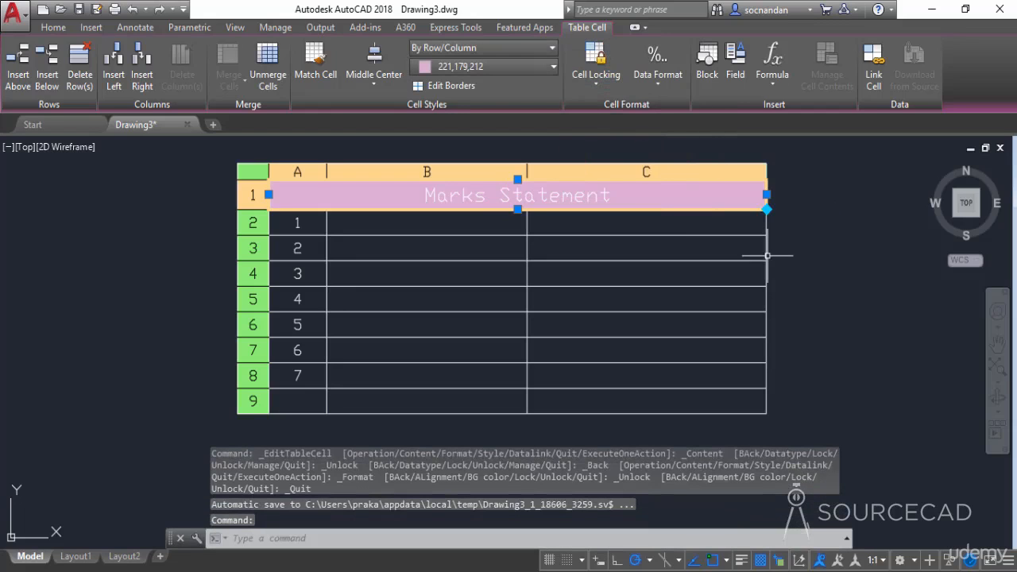
key(Escape)
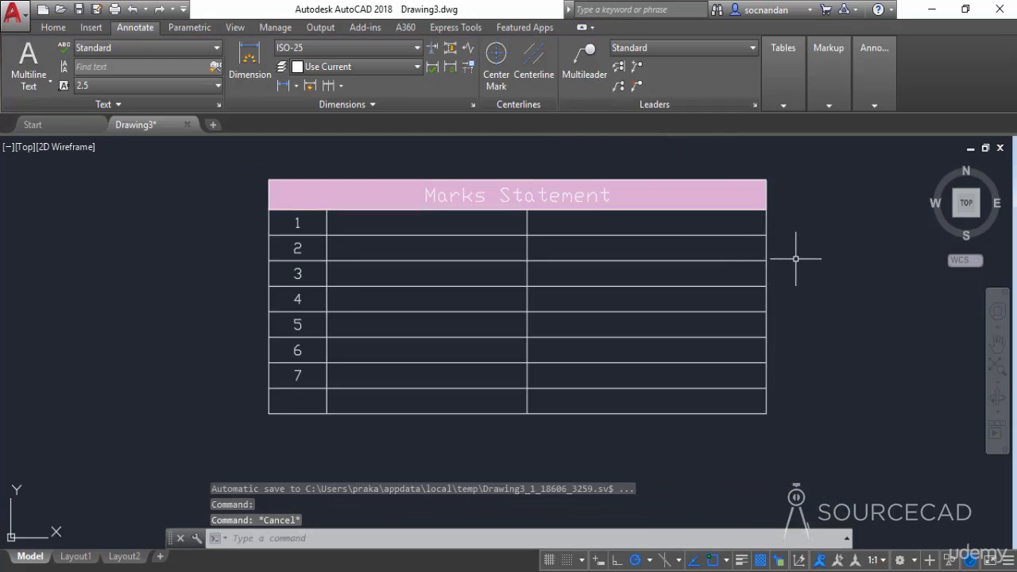